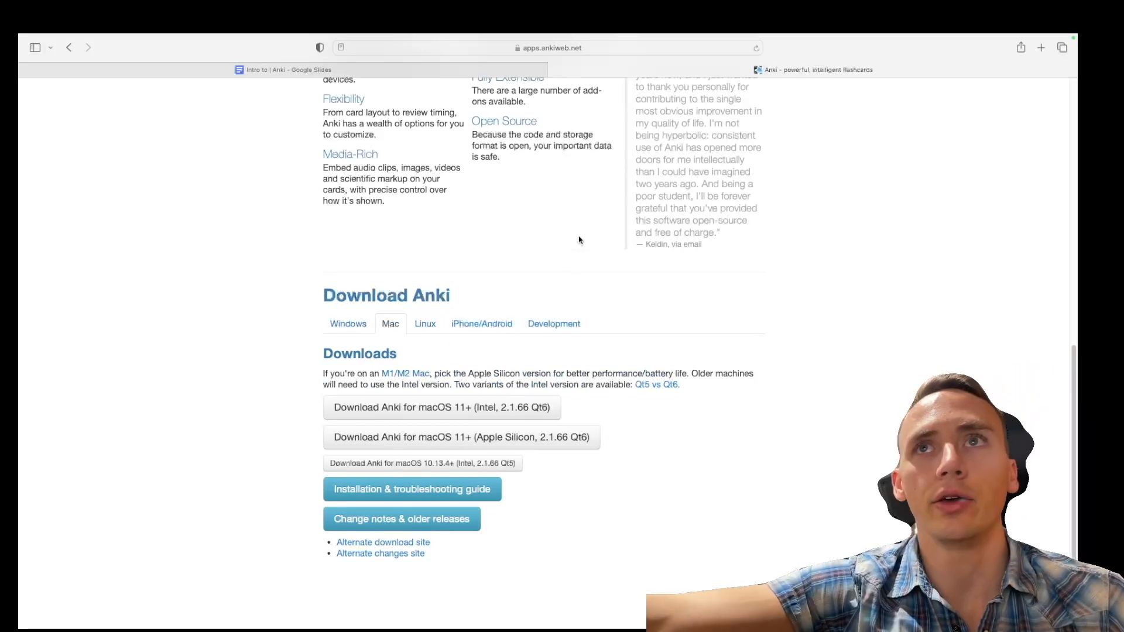
# - Switch to Anki and start a new note in the Default deck using the Basic note type
pyautogui.hotkey('ctrl', 'Right')
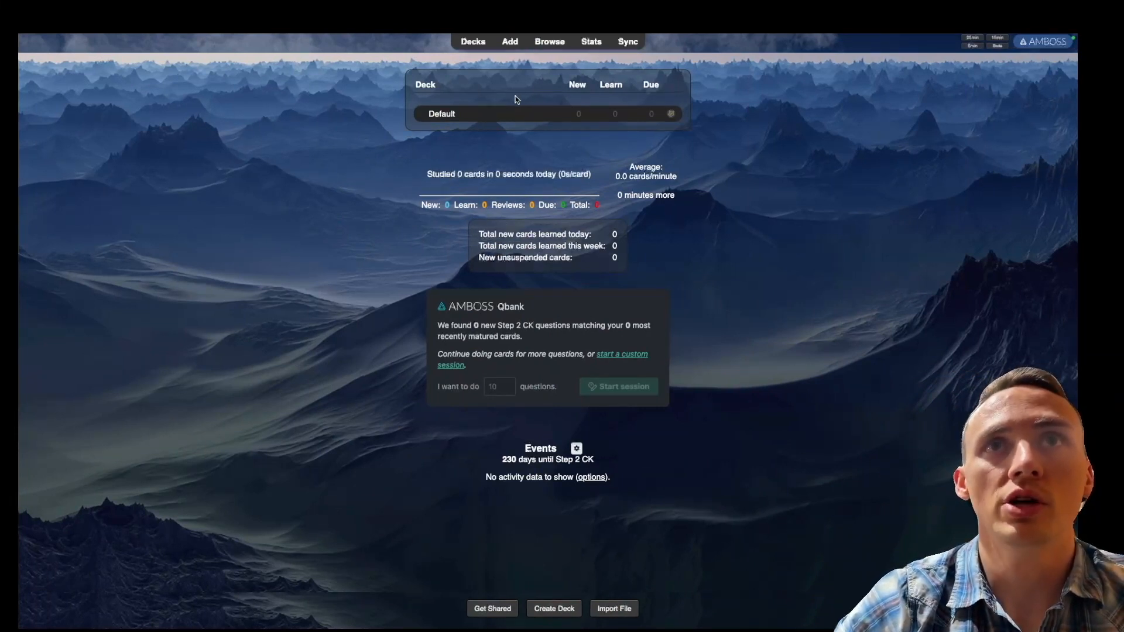
pyautogui.click(510, 43)
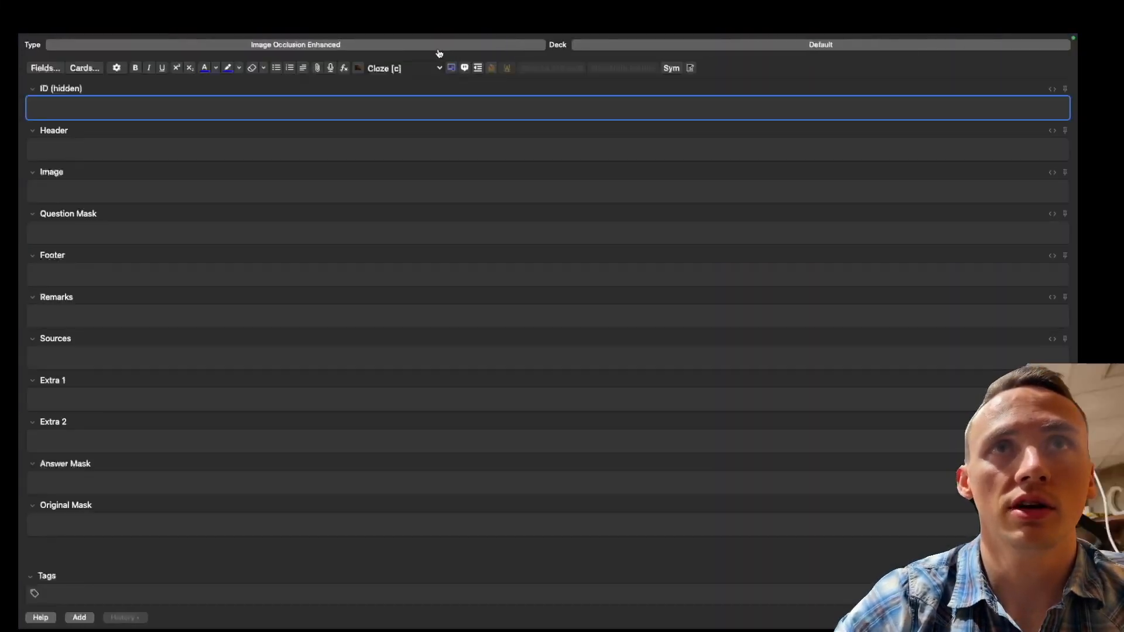
pyautogui.click(437, 47)
pyautogui.click(469, 276)
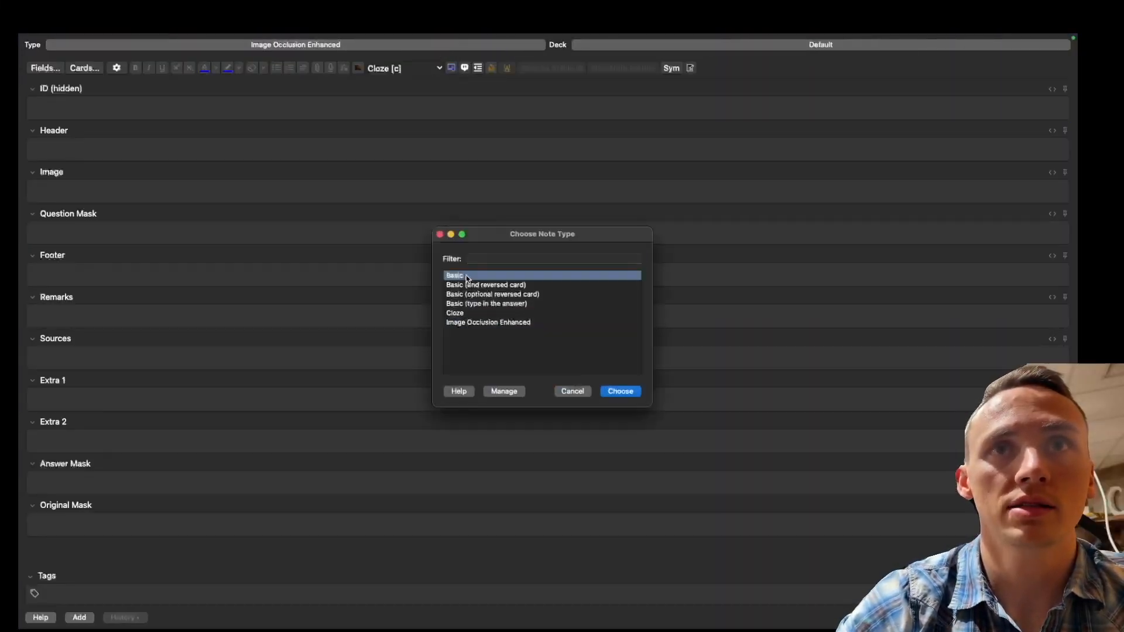
pyautogui.click(619, 391)
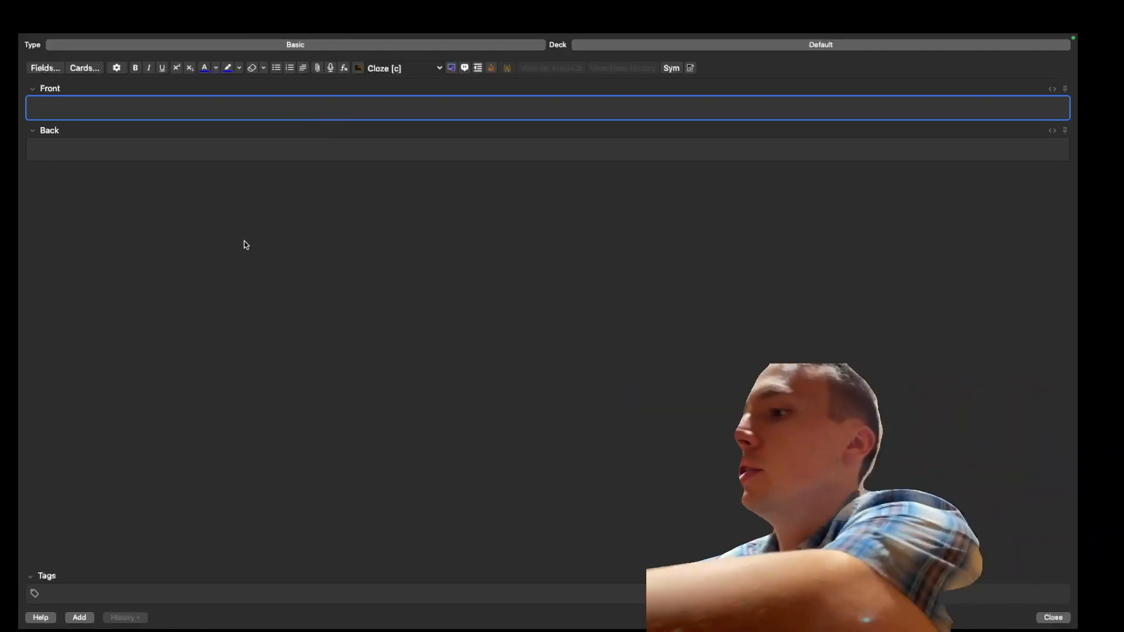
# - Fill the card's Front with "What is my name?" and enter the person's first name on the Back
pyautogui.write('What is ')
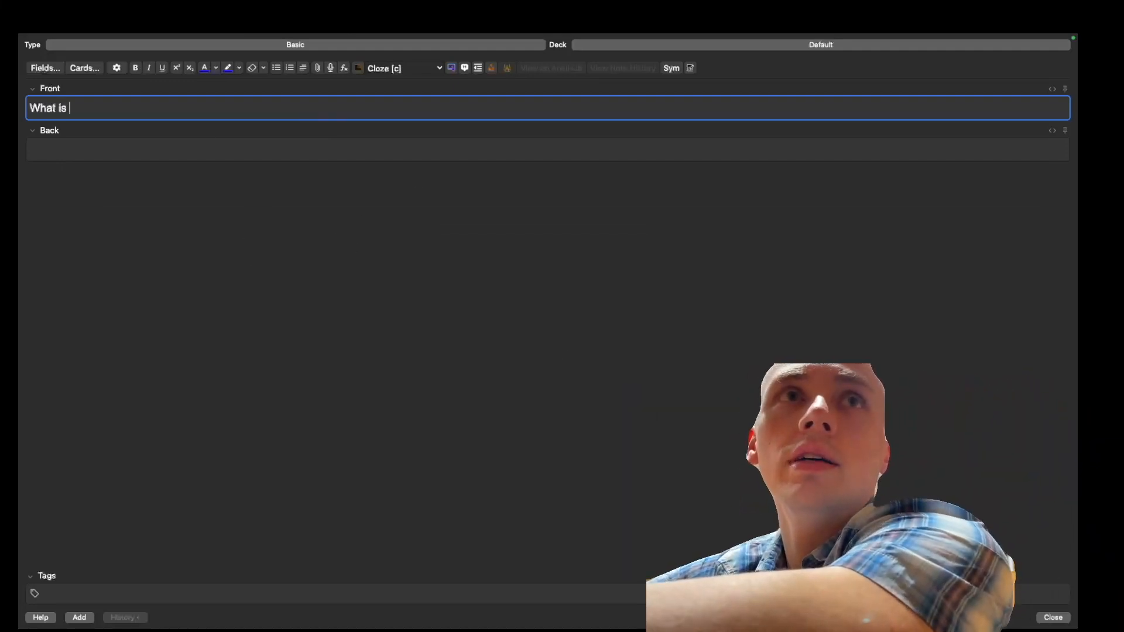
pyautogui.write('my name?')
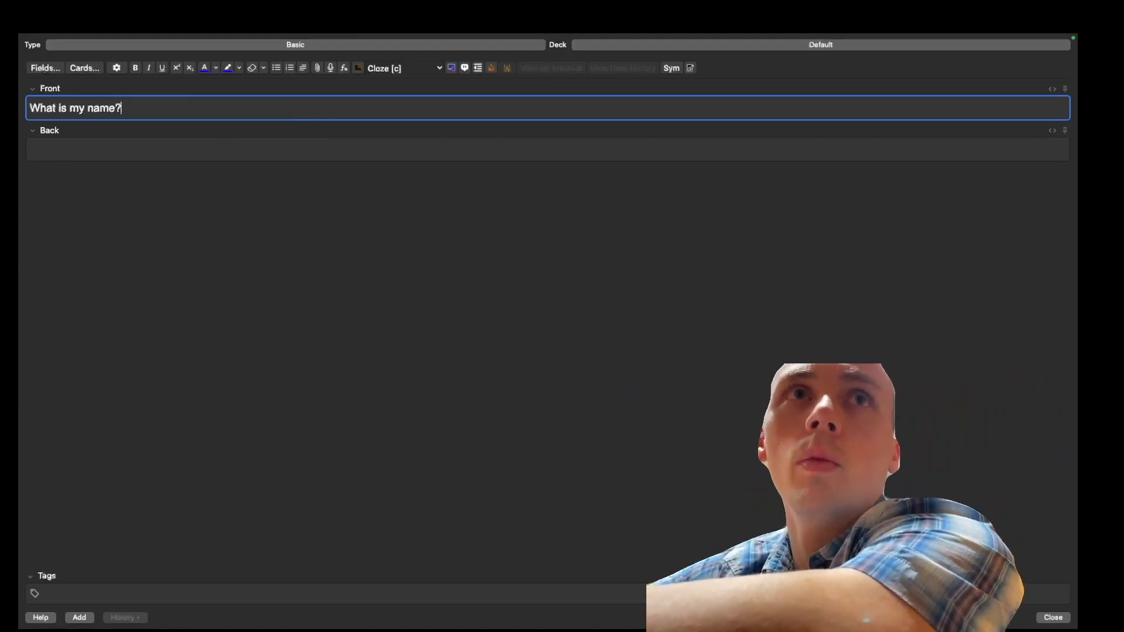
pyautogui.press('Tab')
pyautogui.write('Sam')
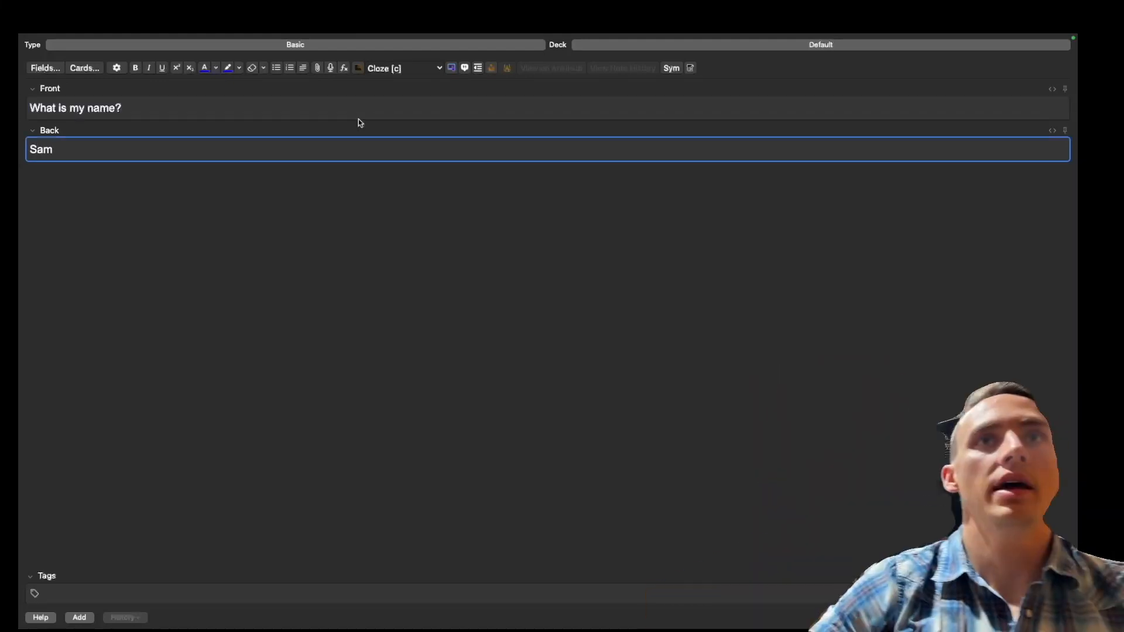
# - Preview the card in the card template editor, save the template, and add the note to the Default deck
pyautogui.click(84, 68)
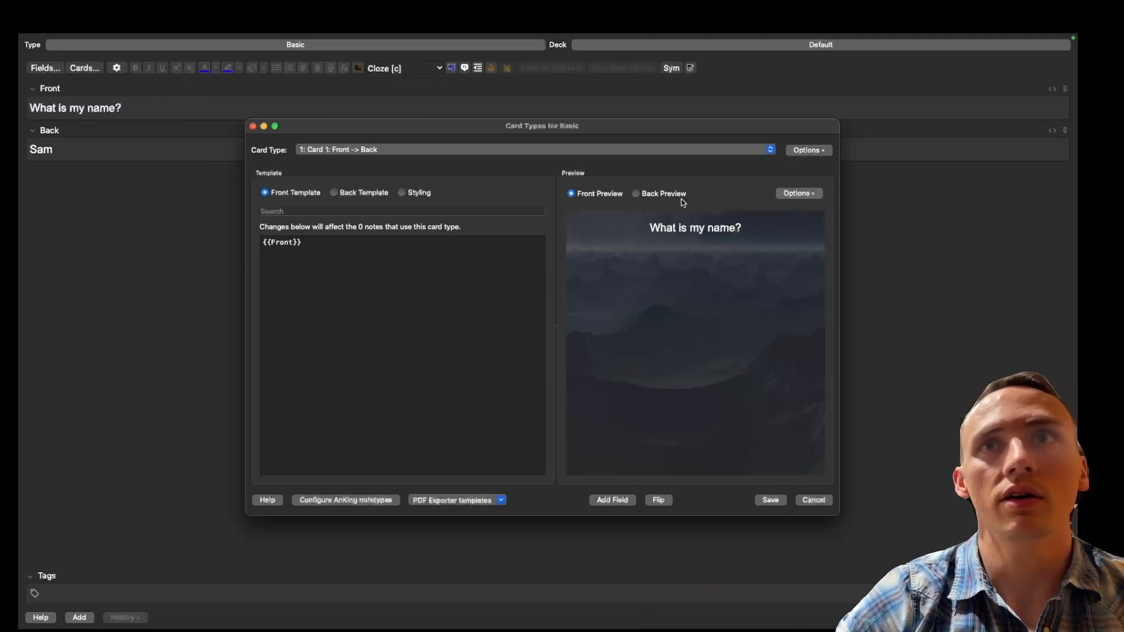
pyautogui.press('Return')
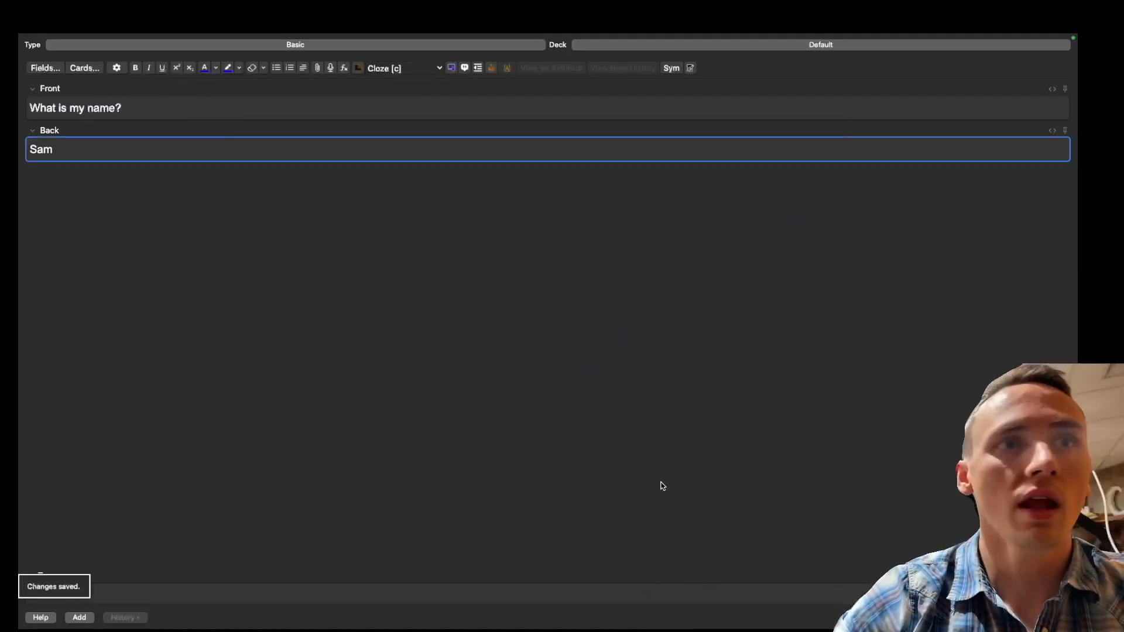
pyautogui.click(81, 621)
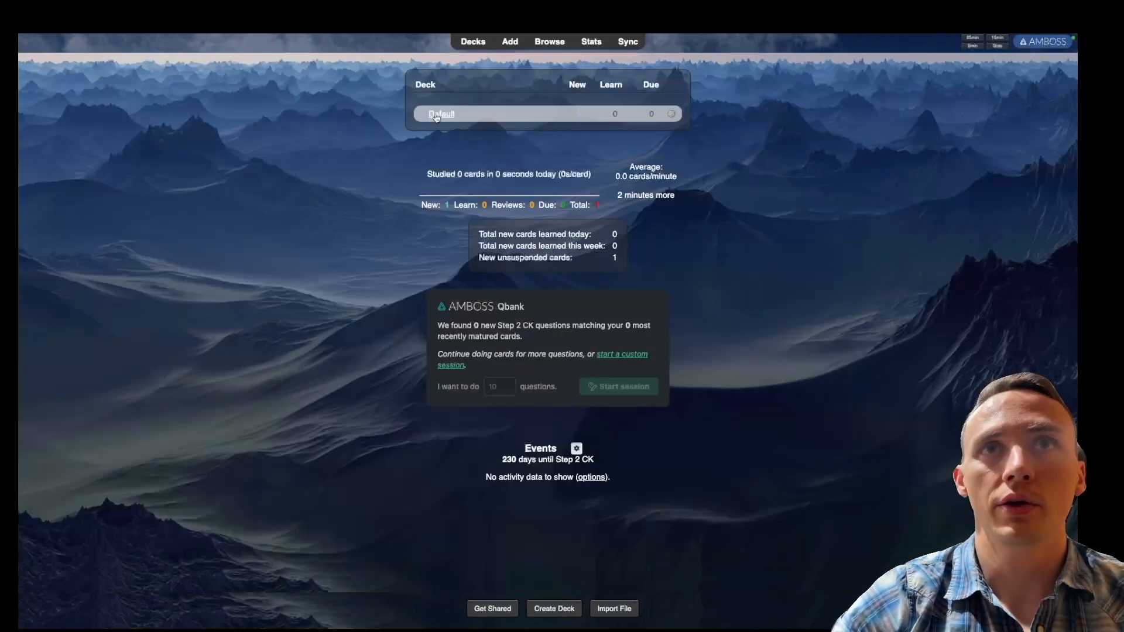
# - Study the Default deck, reveal the answer to the name question, and rate the card Good
pyautogui.click(436, 112)
pyautogui.press('s')
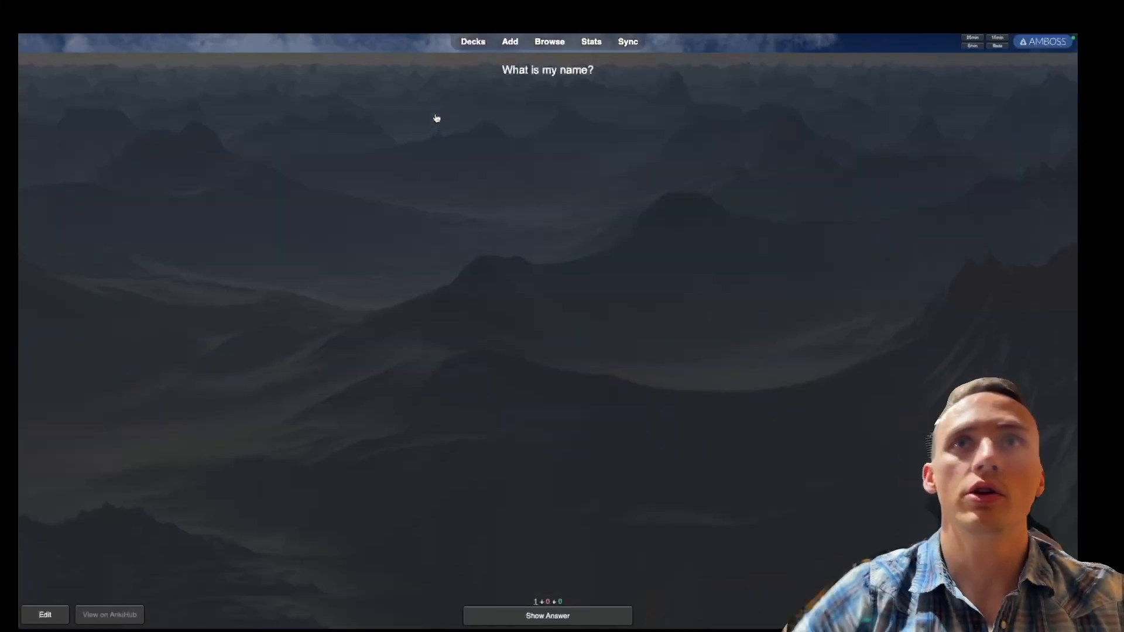
pyautogui.press('space')
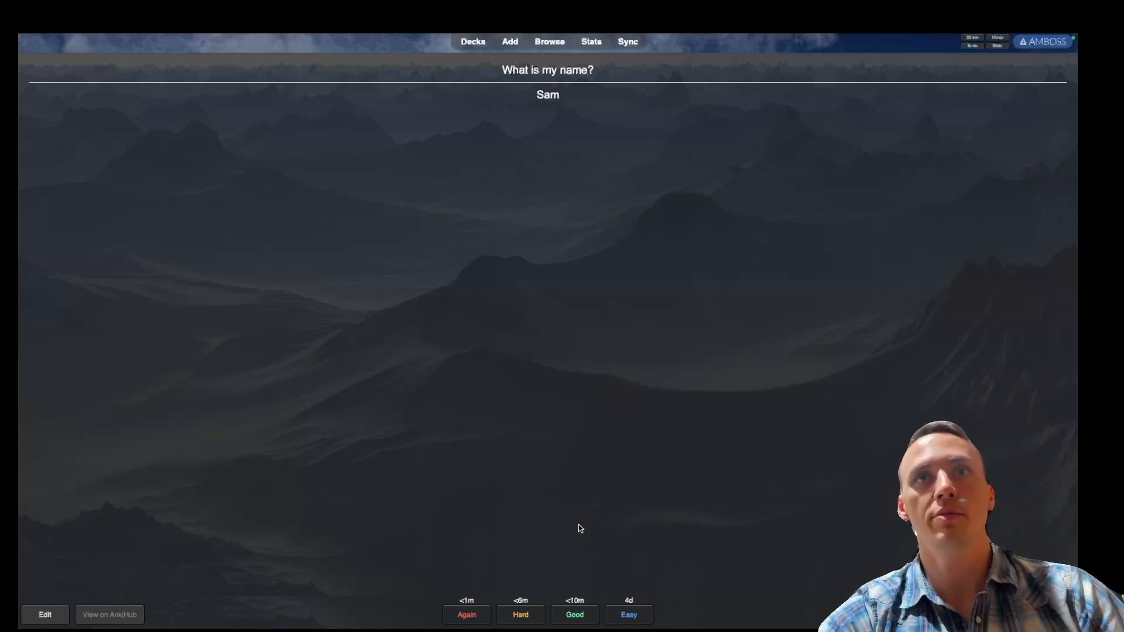
pyautogui.click(583, 616)
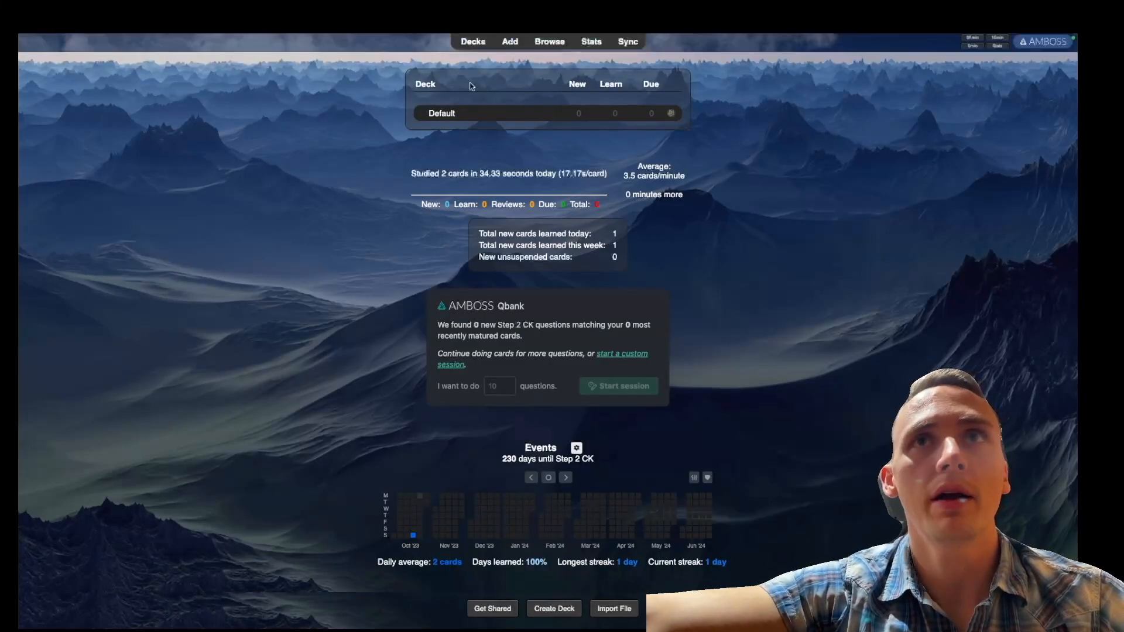
# - Start another new note in the Default deck using the Cloze note type
pyautogui.click(509, 41)
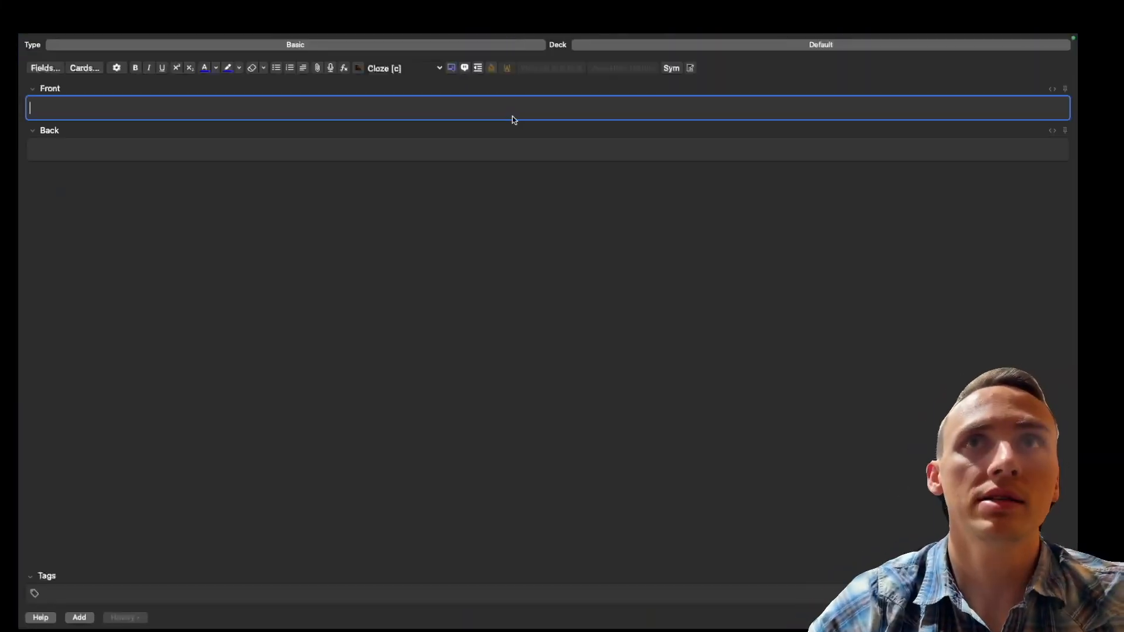
pyautogui.click(490, 45)
pyautogui.click(456, 314)
pyautogui.click(620, 392)
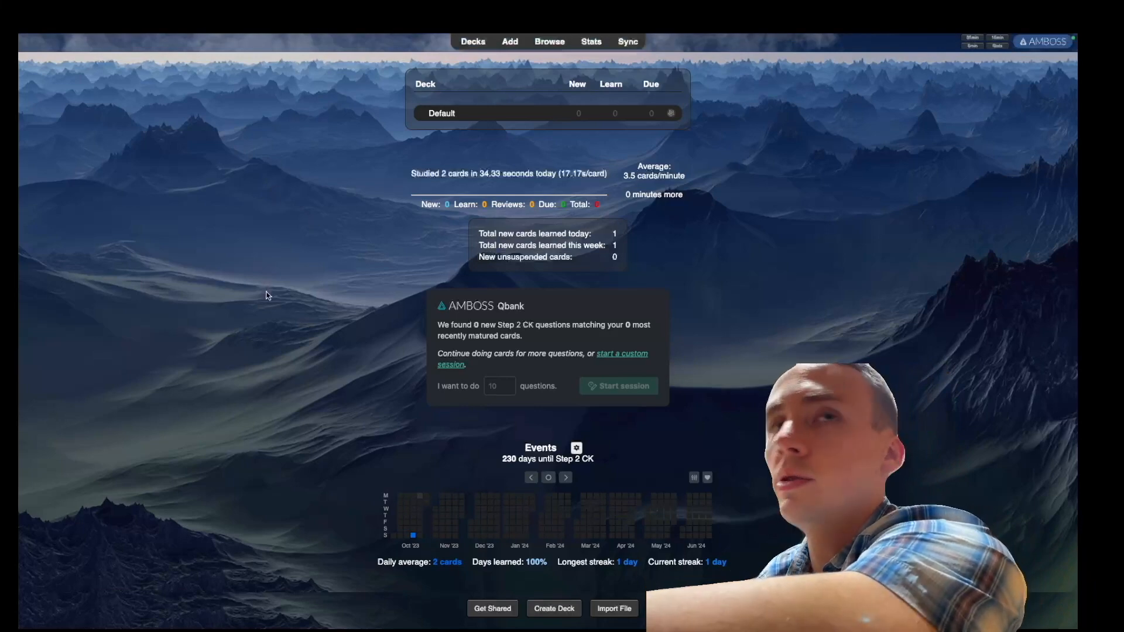
# - Capture "Total new cards learned today:" from the deck overview statistics and insert it into the note's Text field
pyautogui.press('super+shift+4')
pyautogui.moveTo(472, 227); pyautogui.dragTo(621, 257)
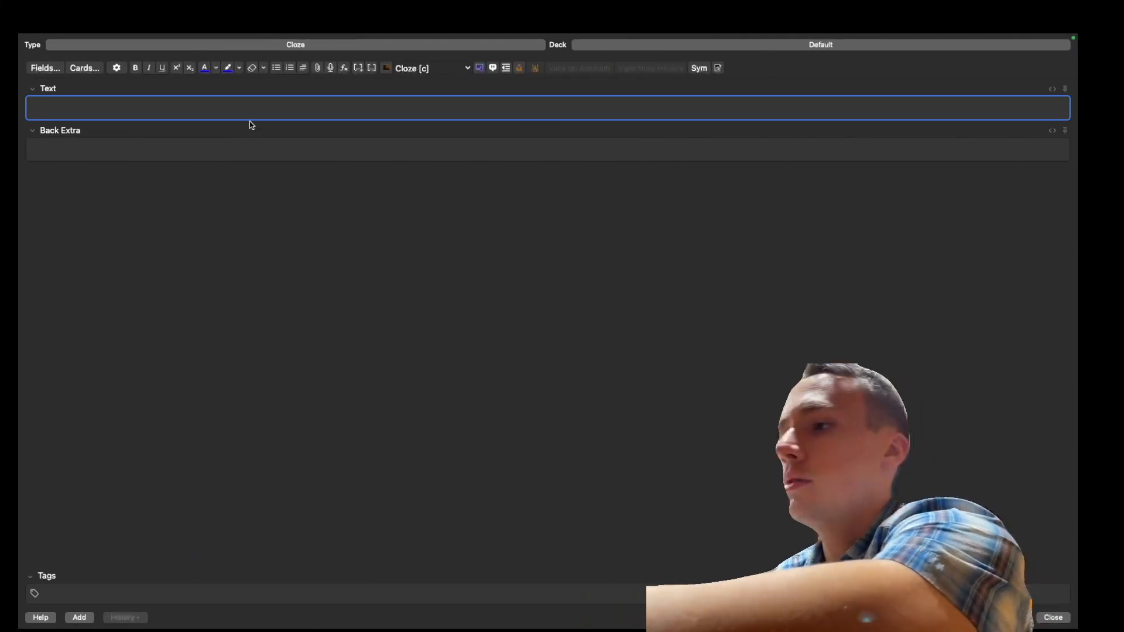
pyautogui.write('Total new cards learned today:')
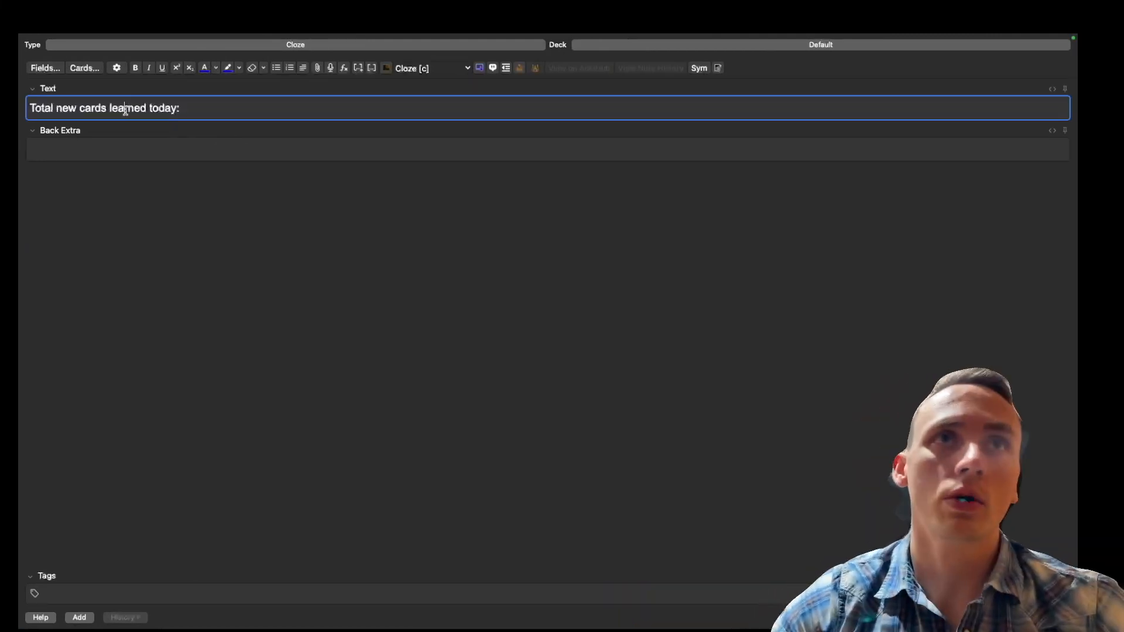
# - Make "learned" cloze deletion c1 and "Total" cloze deletion c2 in the Text field
pyautogui.press('super+shift+c')
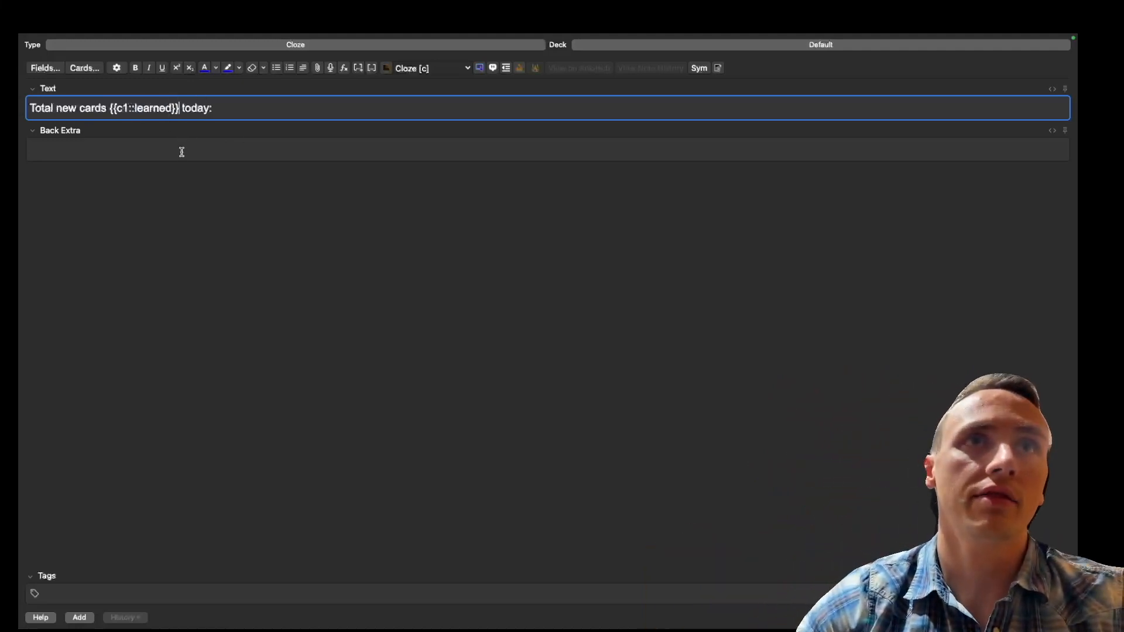
pyautogui.doubleClick(42, 106)
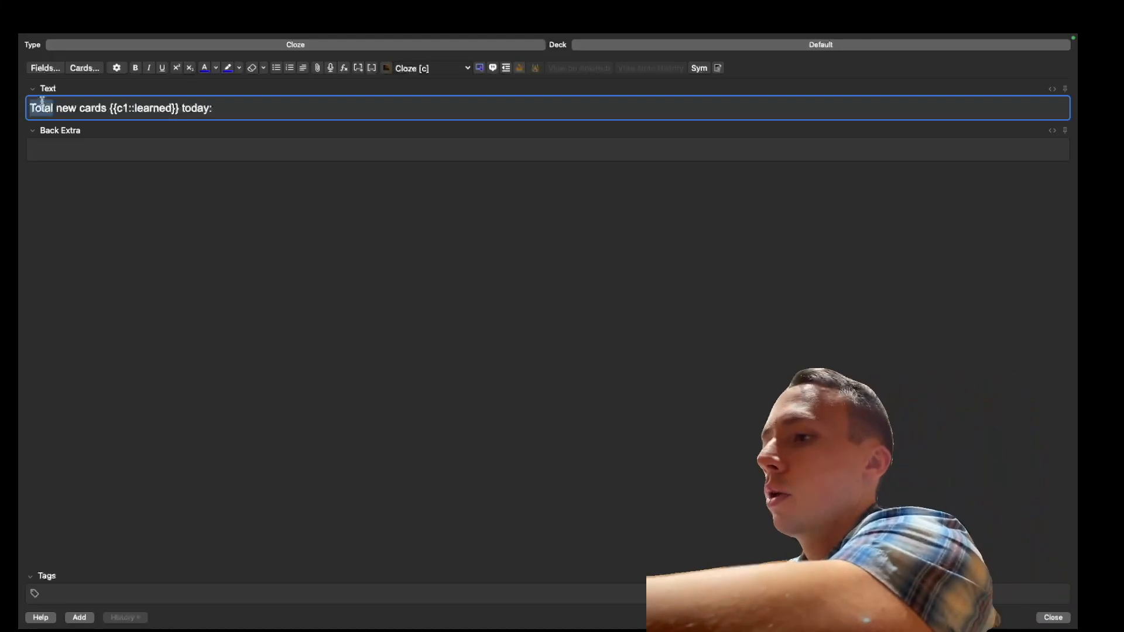
pyautogui.press('super+shift+c')
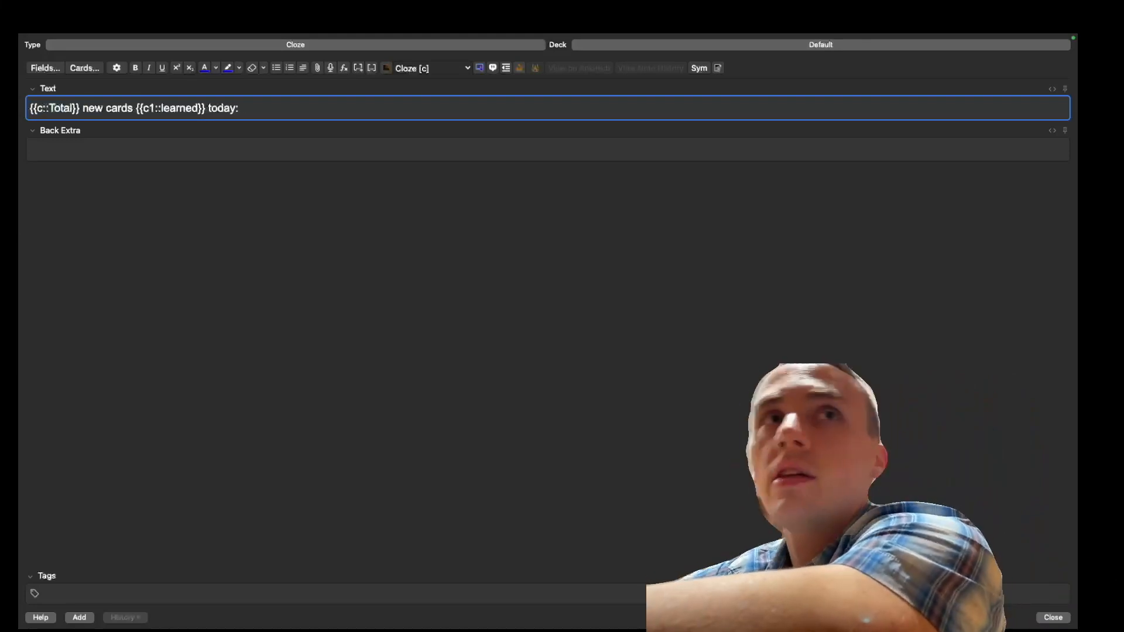
pyautogui.write('2')
# - Try making "today" a cloze deletion with the same number as "Total" (c2), undoing it each time
pyautogui.doubleClick(230, 108)
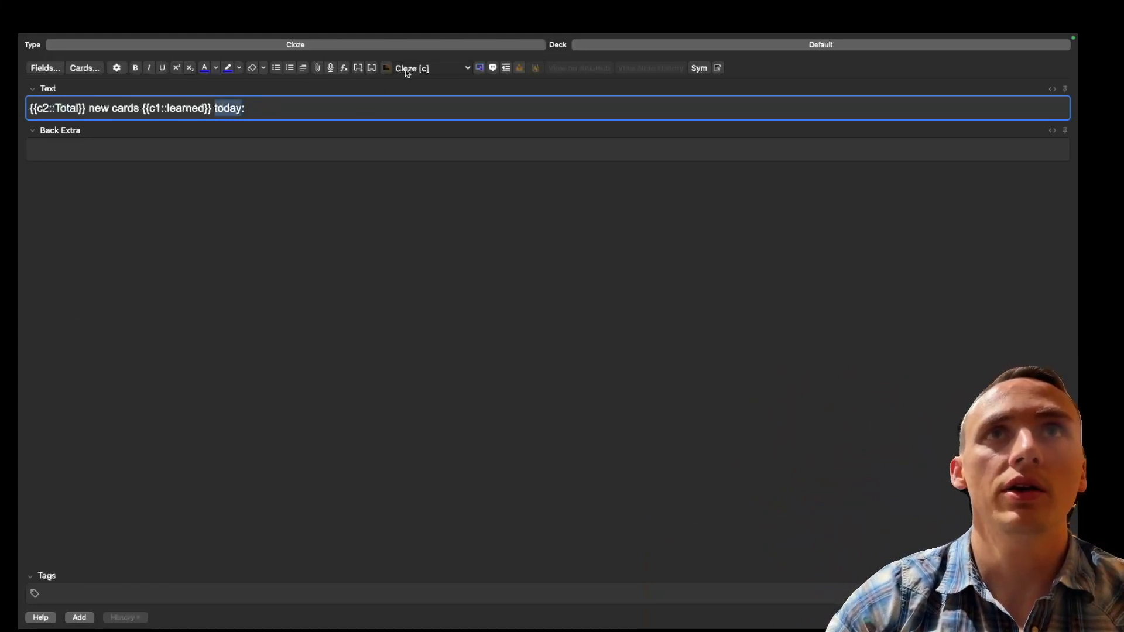
pyautogui.click(371, 69)
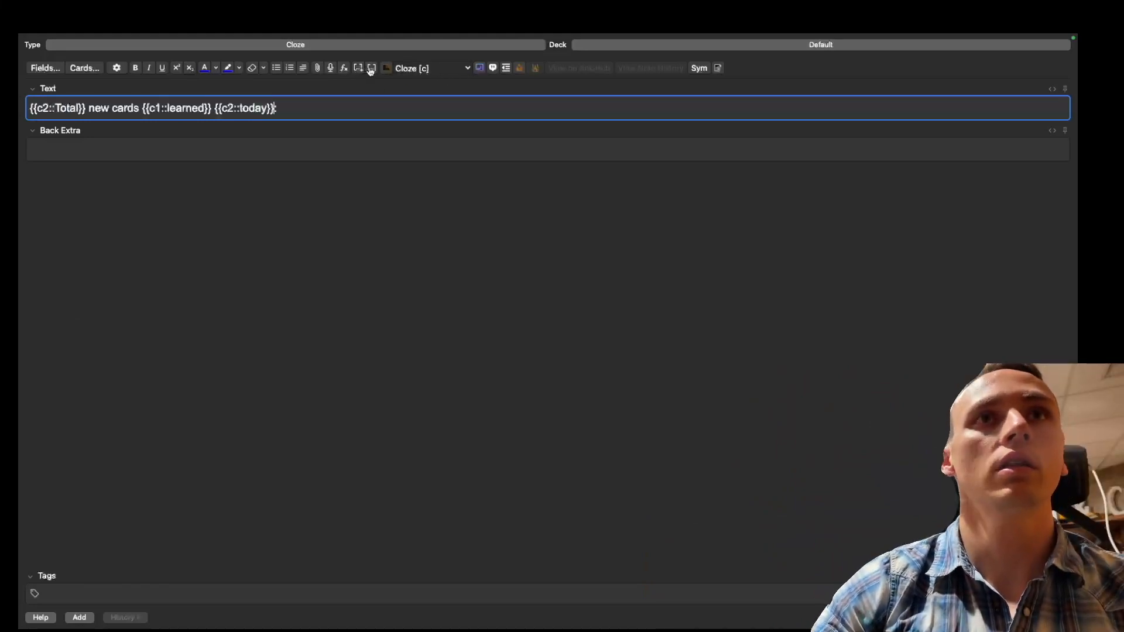
pyautogui.press('super+z')
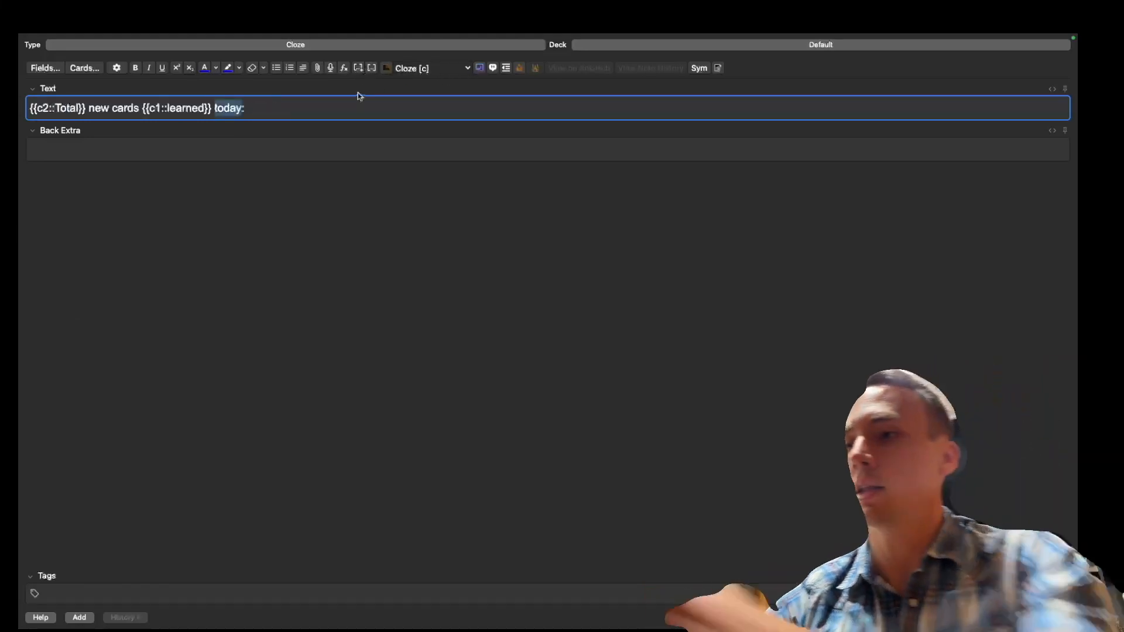
pyautogui.press('super+alt+shift+c')
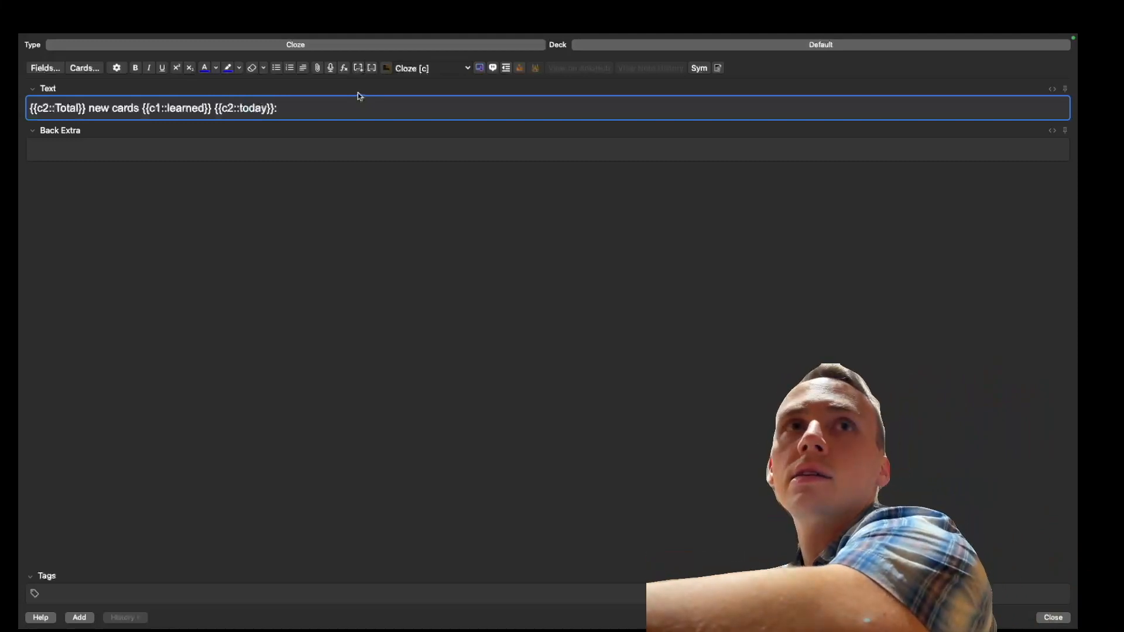
pyautogui.press('super+z')
# - Enter "This is important because of x, y, and z" as Back Extra and add the cloze note to the deck
pyautogui.click(248, 158)
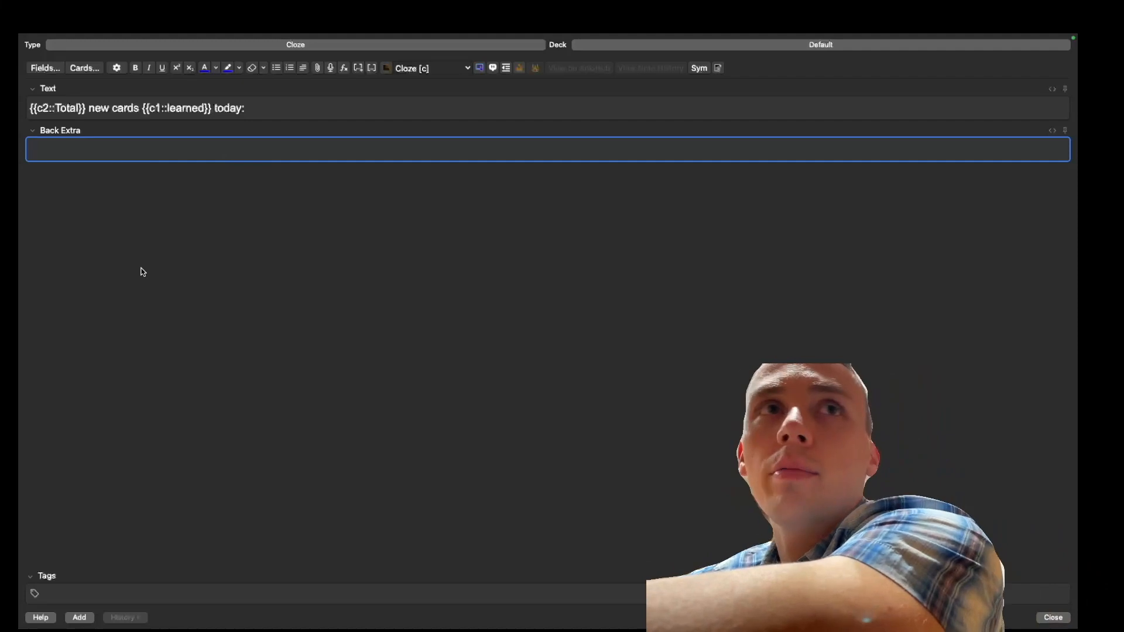
pyautogui.write('This is important because of x, y, and ')
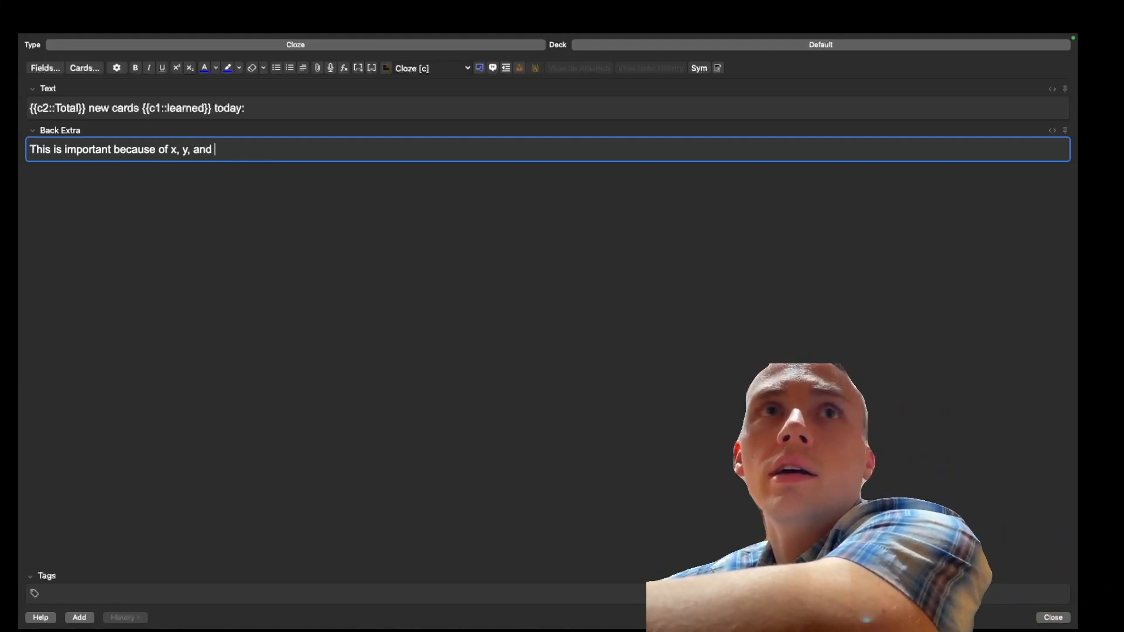
pyautogui.write('z')
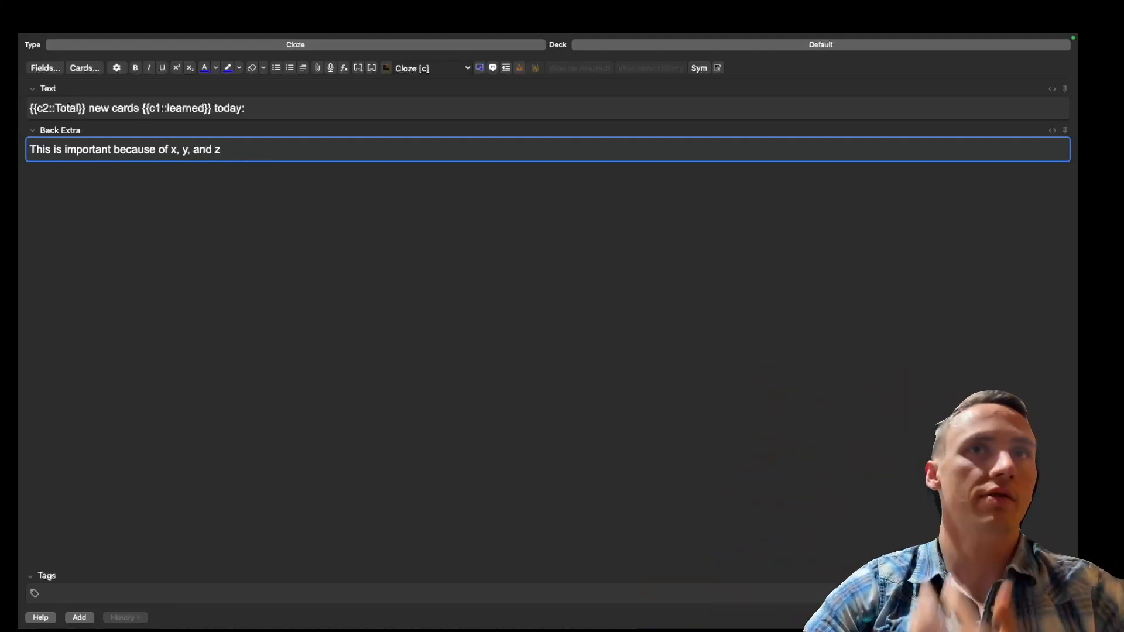
pyautogui.click(80, 618)
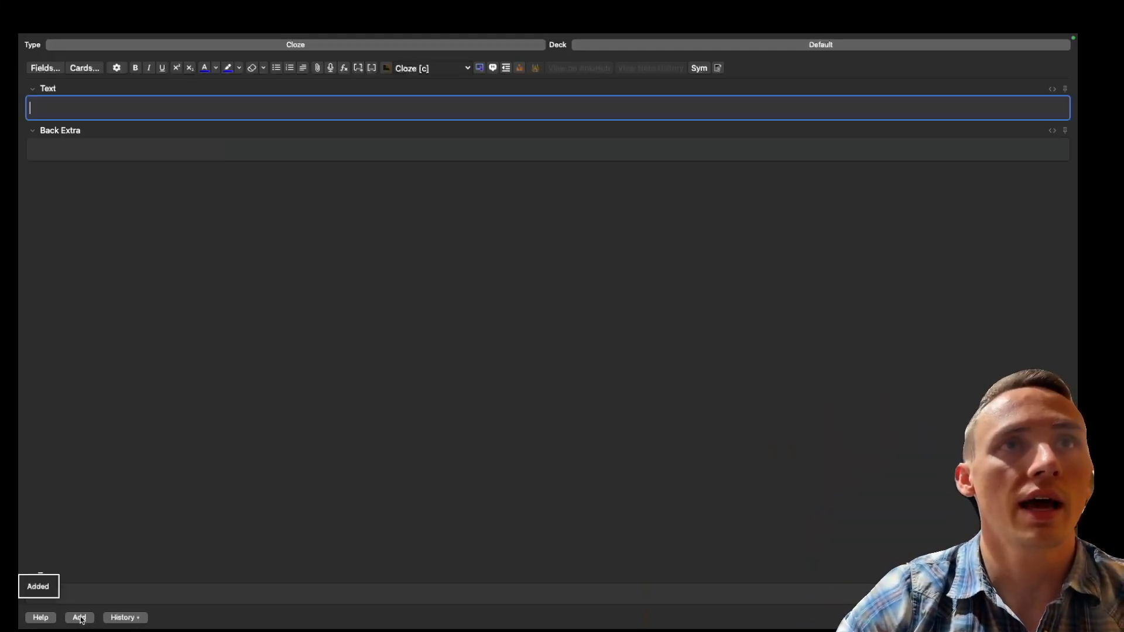
# - Close the Add window and review the cloze cards in the Default deck, rating them Good, then return to the deck list
pyautogui.moveTo(143, 37)
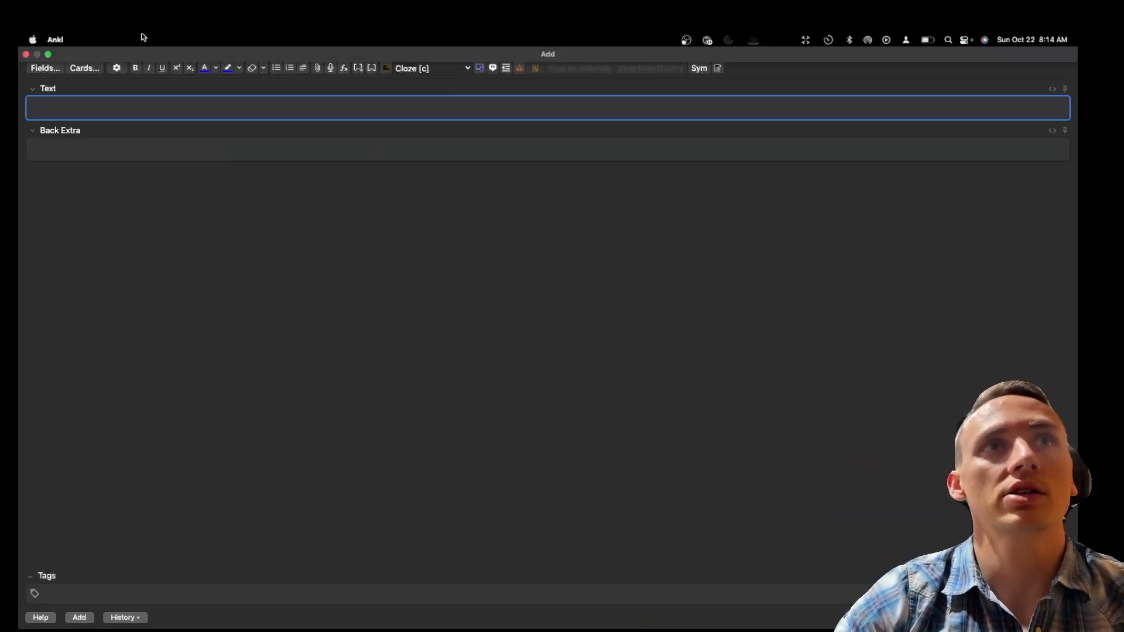
pyautogui.click(25, 55)
pyautogui.click(448, 118)
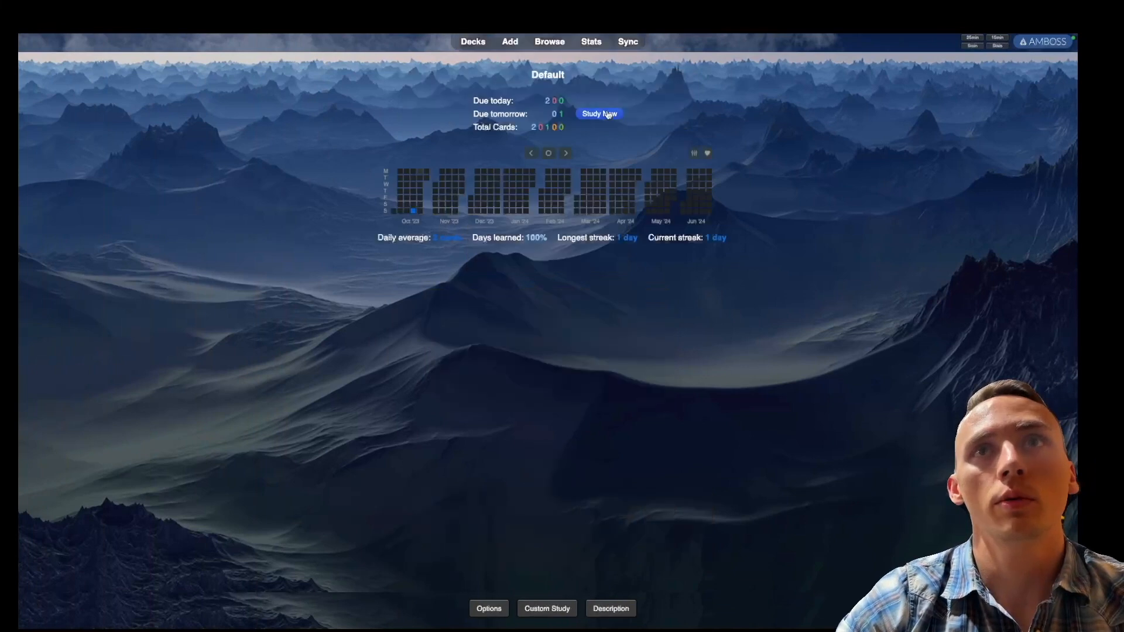
pyautogui.click(609, 114)
pyautogui.press('space')
pyautogui.press('space')
pyautogui.press('space')
pyautogui.press('space')
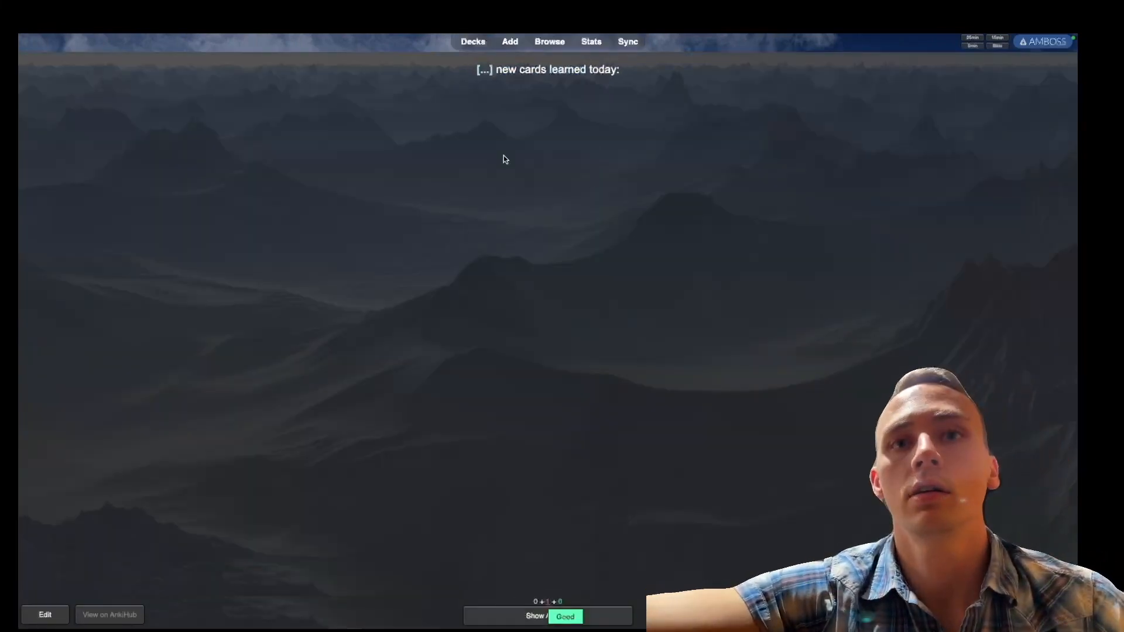
pyautogui.press('space')
pyautogui.press('space')
pyautogui.press('d')
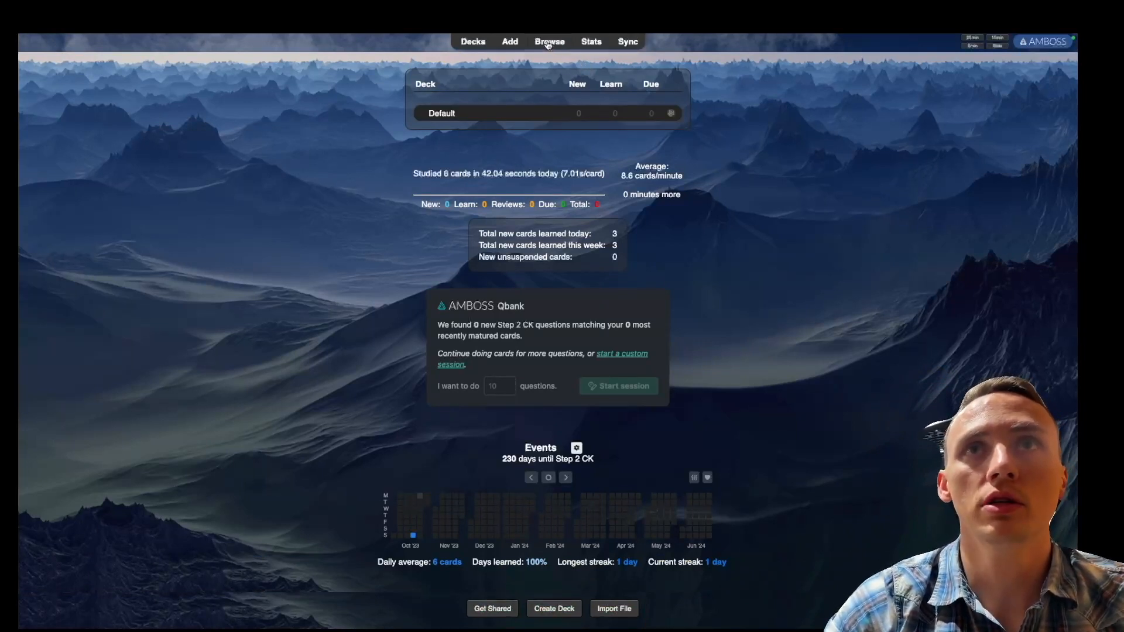
# - Start a new note in the Default deck using the Image Occlusion Enhanced note type
pyautogui.click(510, 47)
pyautogui.click(505, 45)
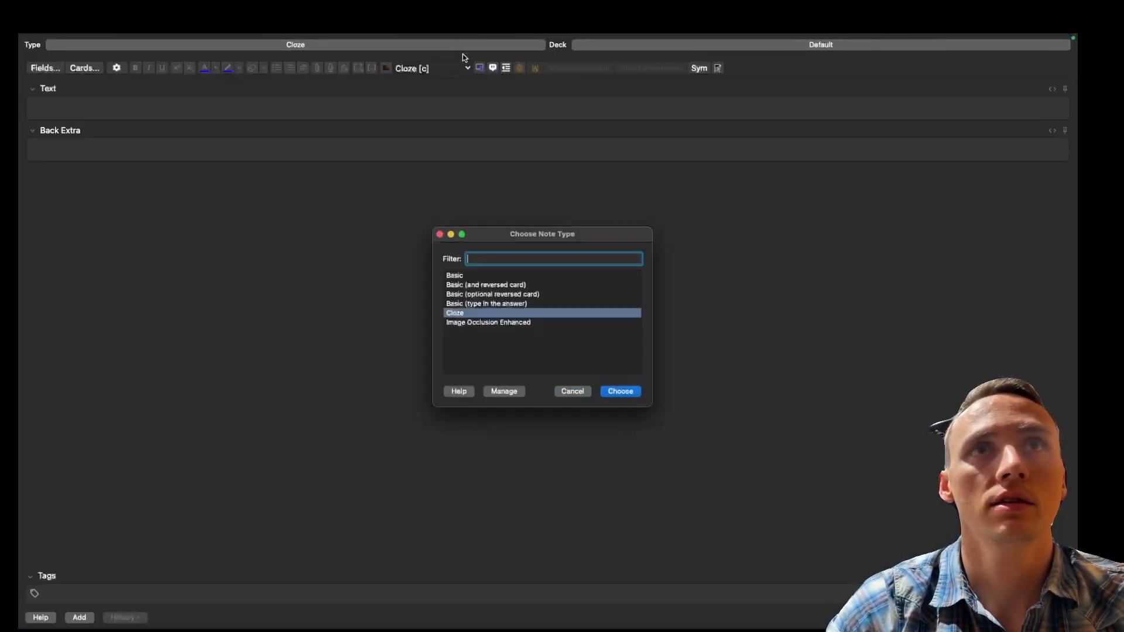
pyautogui.click(499, 323)
pyautogui.click(619, 391)
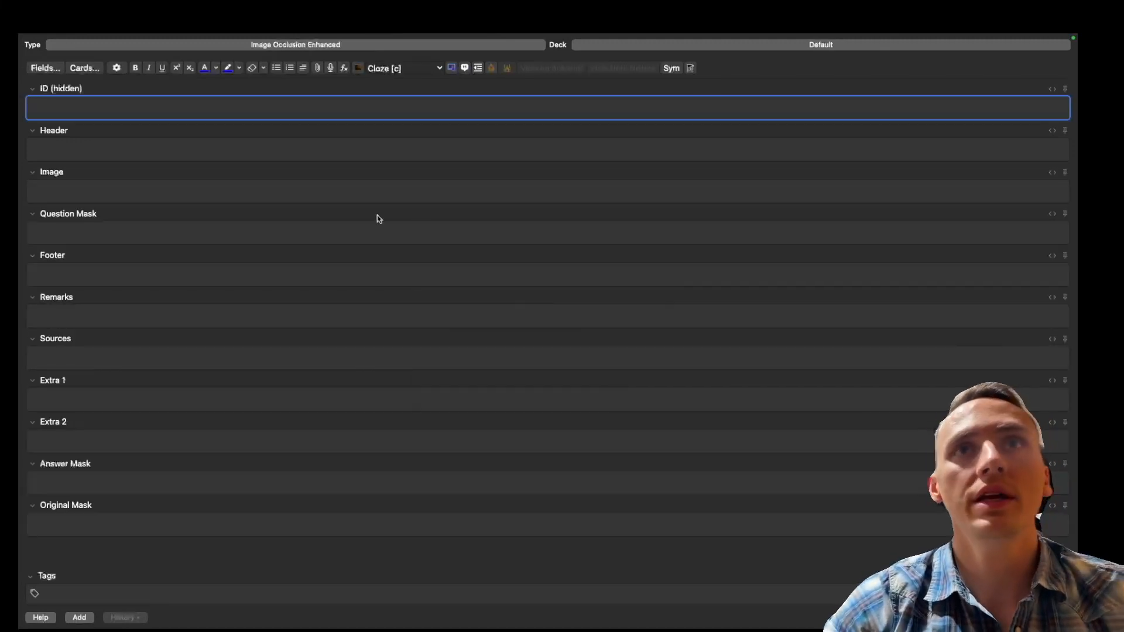
# - Switch to Safari and search Google in a new tab for "gi tract anatomy"
pyautogui.hotkey('ctrl', 'Left')
pyautogui.hotkey('ctrl', 'Left')
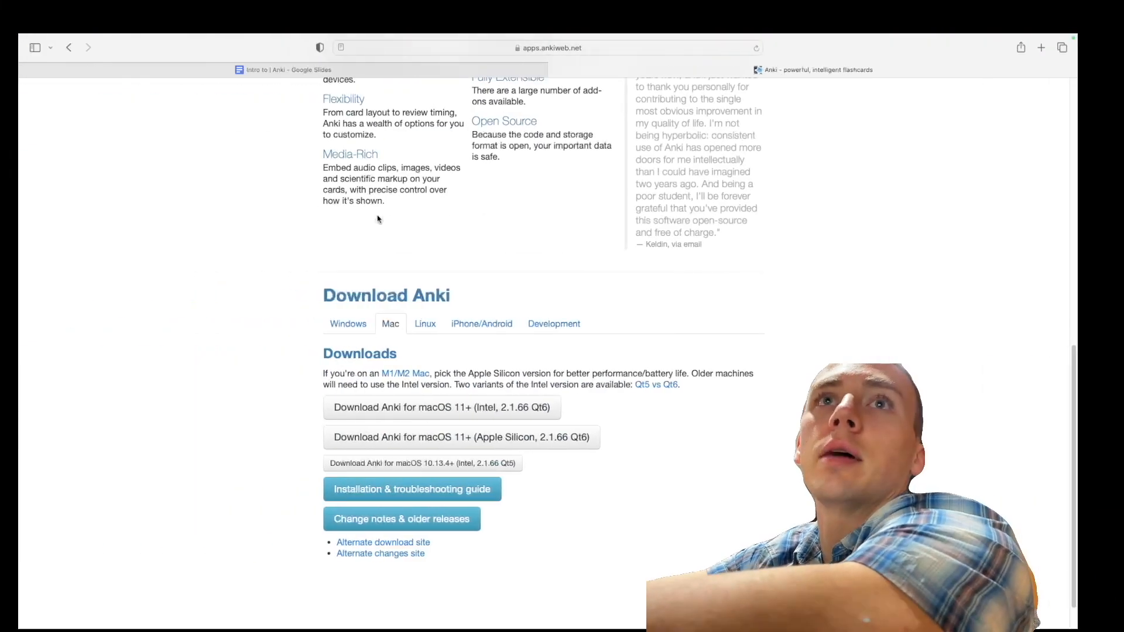
pyautogui.click(1041, 47)
pyautogui.write('g')
pyautogui.press('Return')
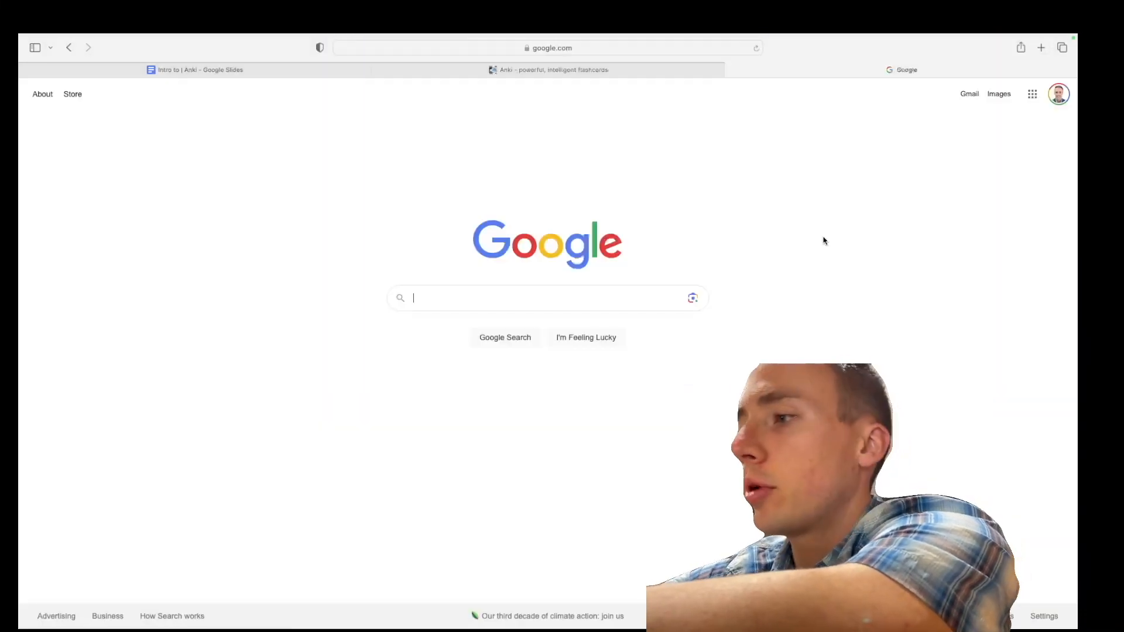
pyautogui.write('gi tract ')
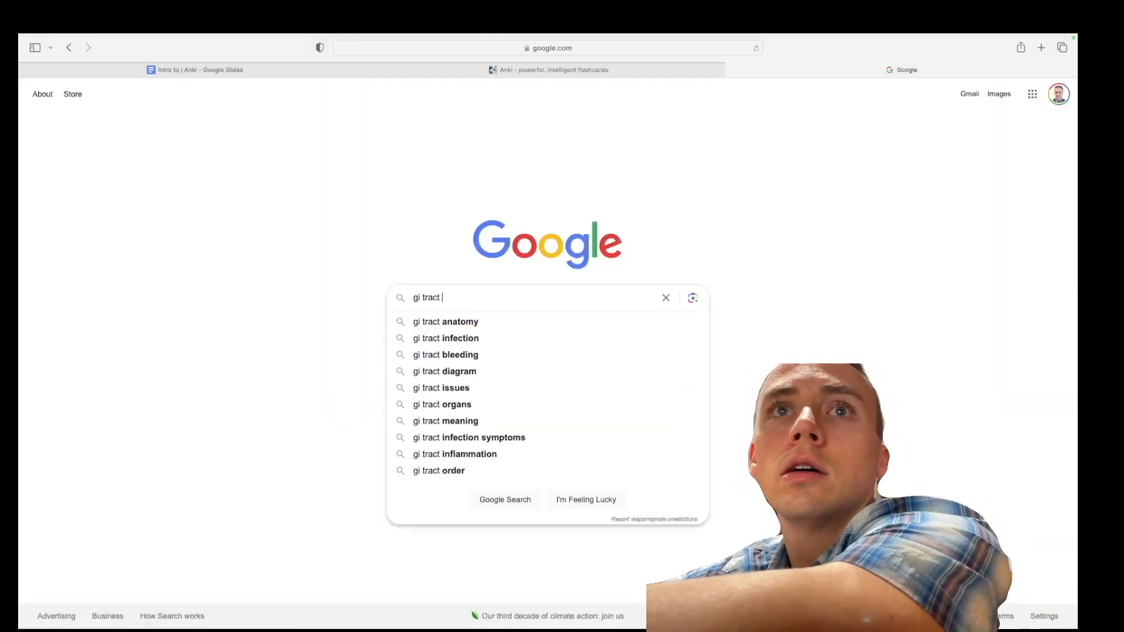
pyautogui.write('anatomy')
pyautogui.press('Return')
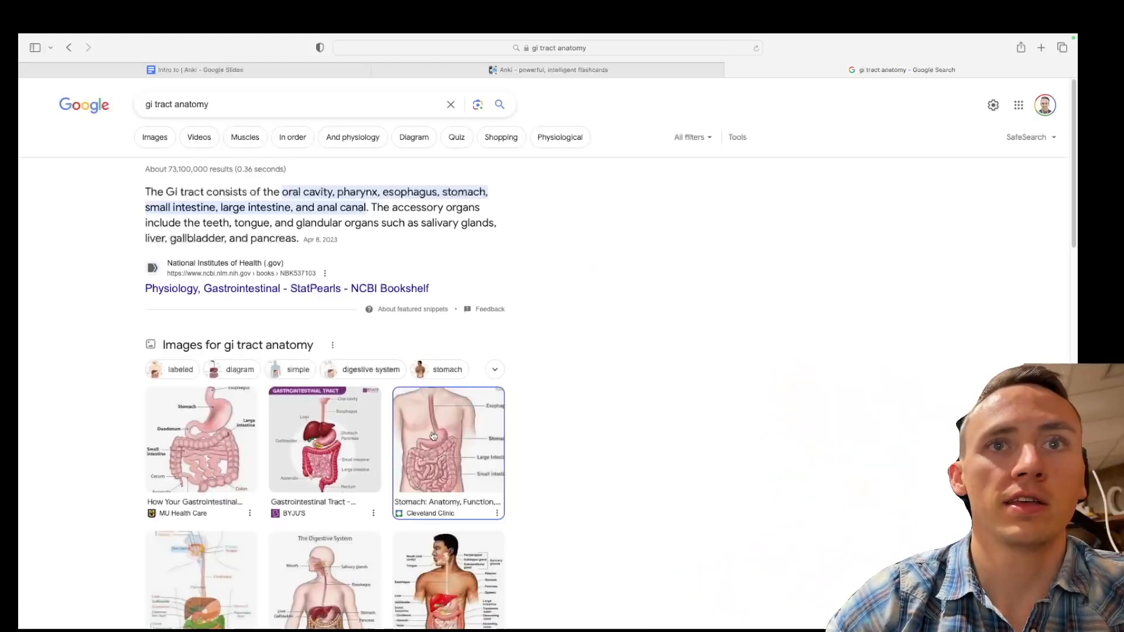
# - Capture Cleveland Clinic's labelled stomach anatomy diagram from the image results, return to Anki and load it in the Image Occlusion editor
pyautogui.click(449, 439)
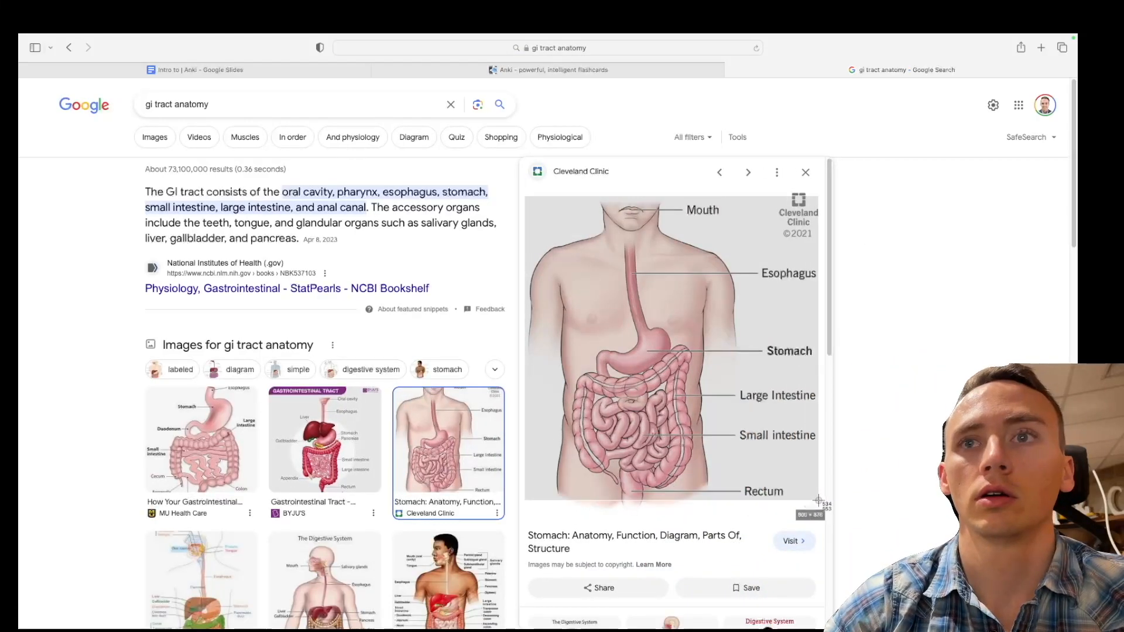
pyautogui.hotkey('ctrl', 'Right')
pyautogui.hotkey('ctrl', 'Right')
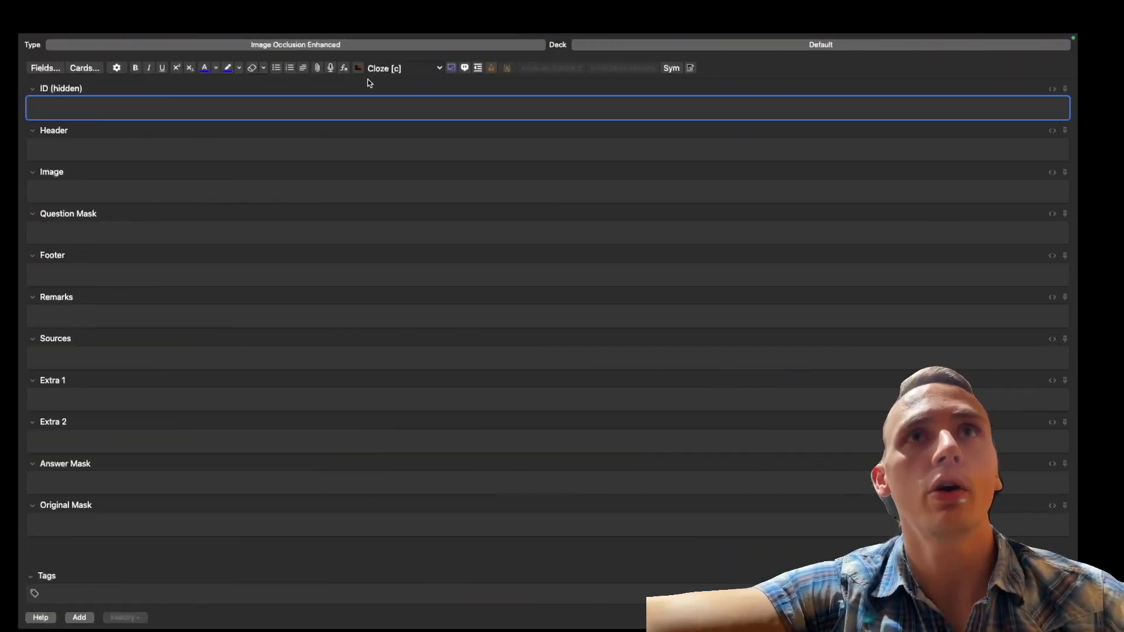
pyautogui.click(451, 70)
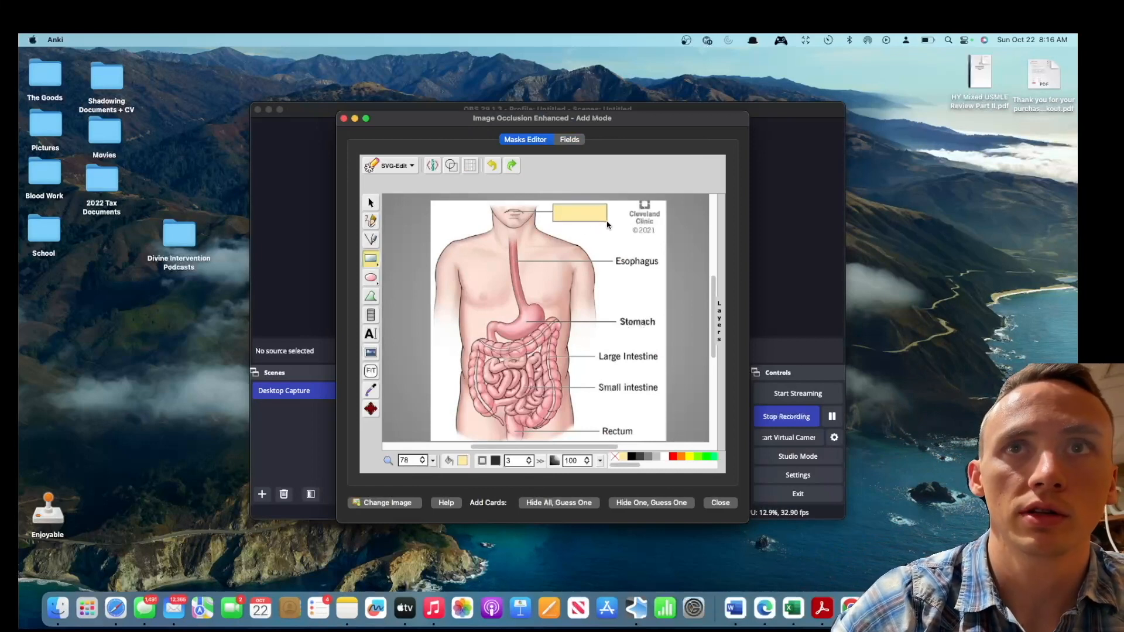
# - Cover the Esophagus, Stomach, Large Intestine, Small intestine and Rectum labels with separate rectangular masks, in addition to the Mouth mask
pyautogui.moveTo(608, 224); pyautogui.dragTo(665, 273)
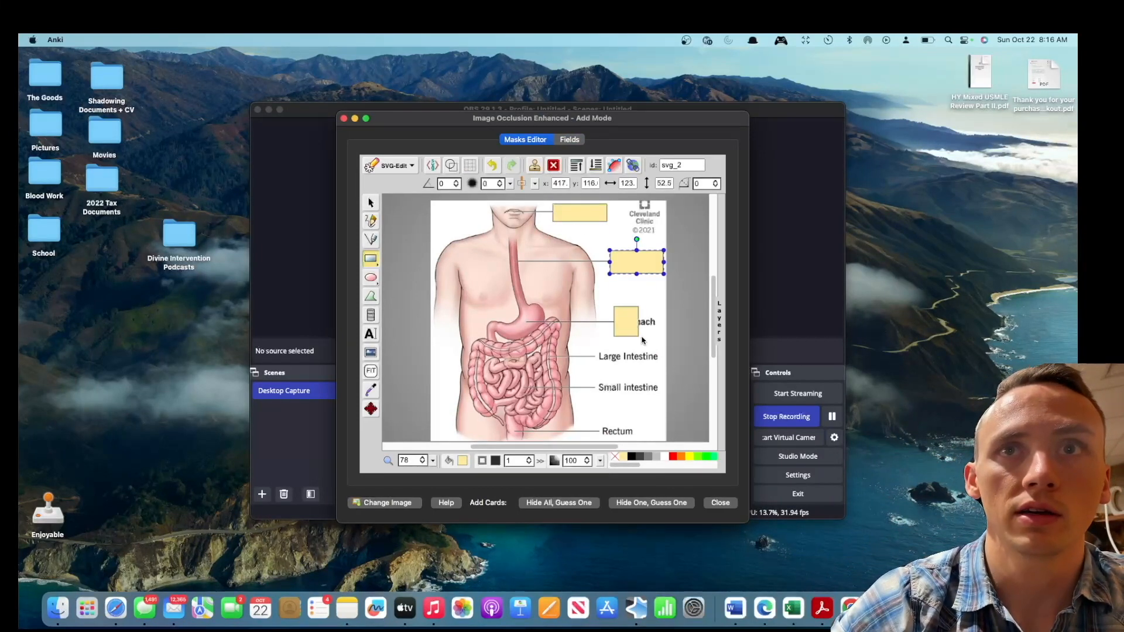
pyautogui.moveTo(587, 345); pyautogui.dragTo(660, 370)
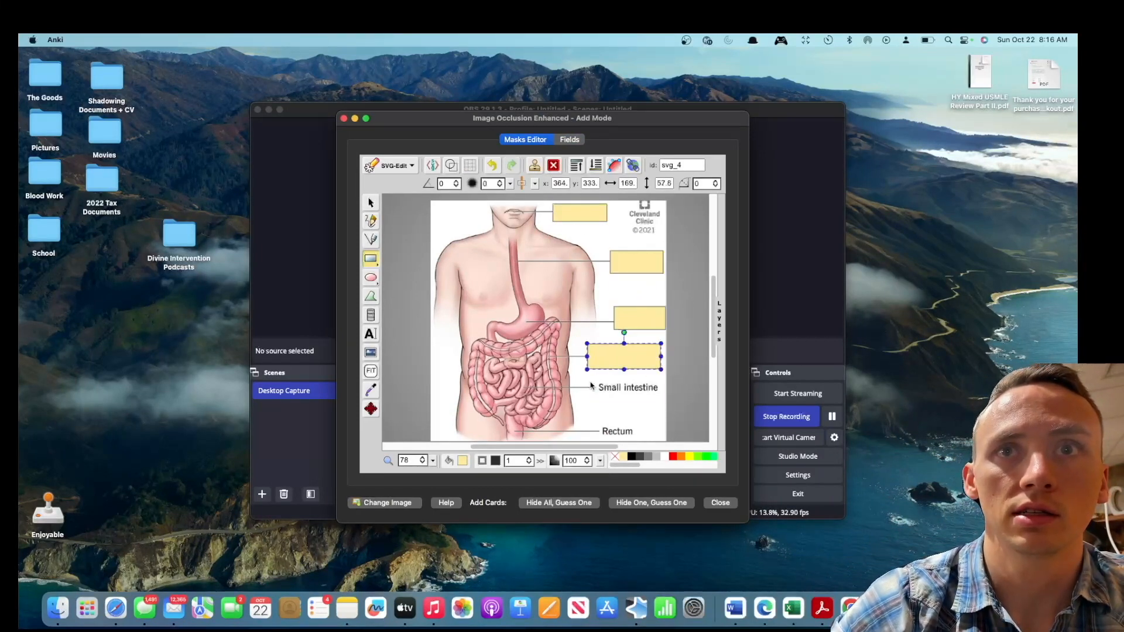
pyautogui.moveTo(591, 379); pyautogui.dragTo(663, 401)
pyautogui.moveTo(587, 417); pyautogui.dragTo(649, 438)
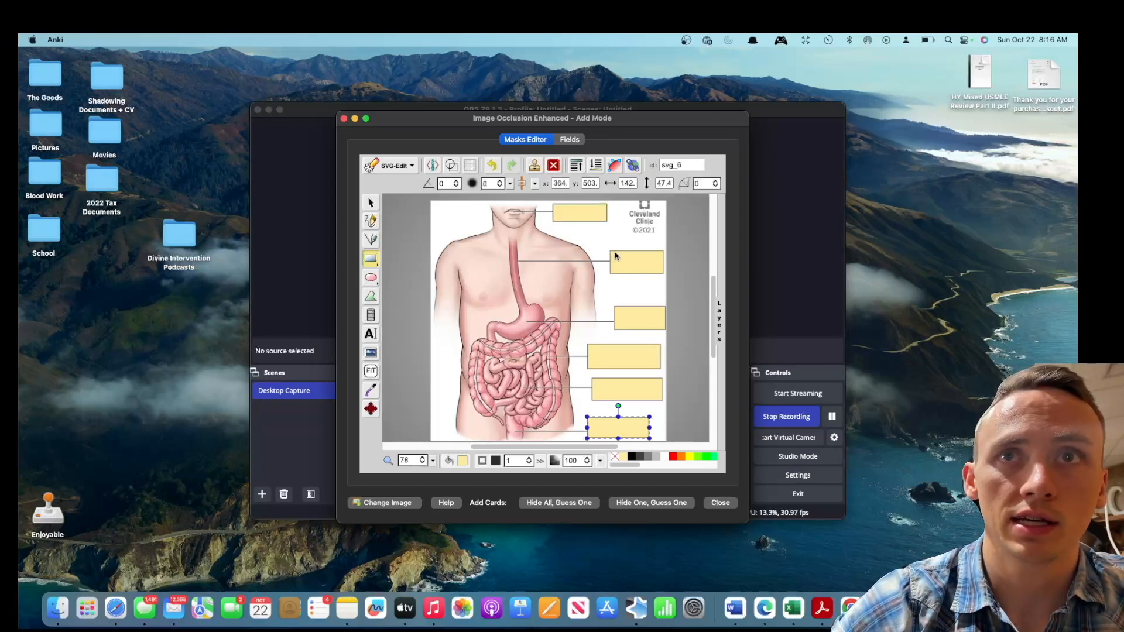
# - Add the masked diagram's cards in both the Hide All, Guess One and Hide One, Guess One modes
pyautogui.click(558, 507)
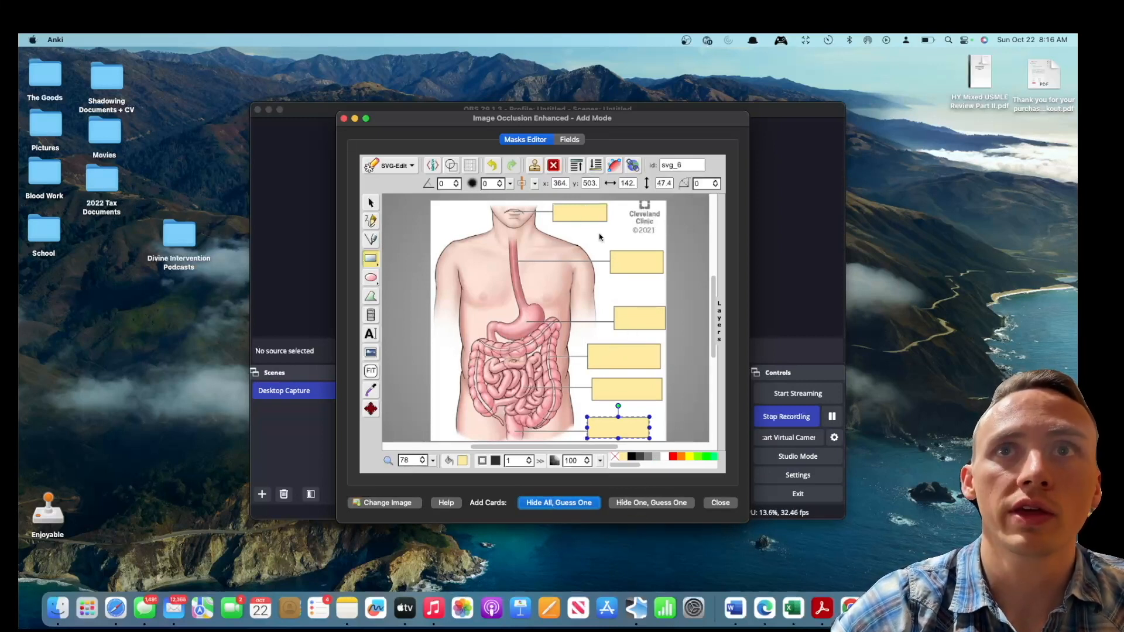
pyautogui.click(674, 508)
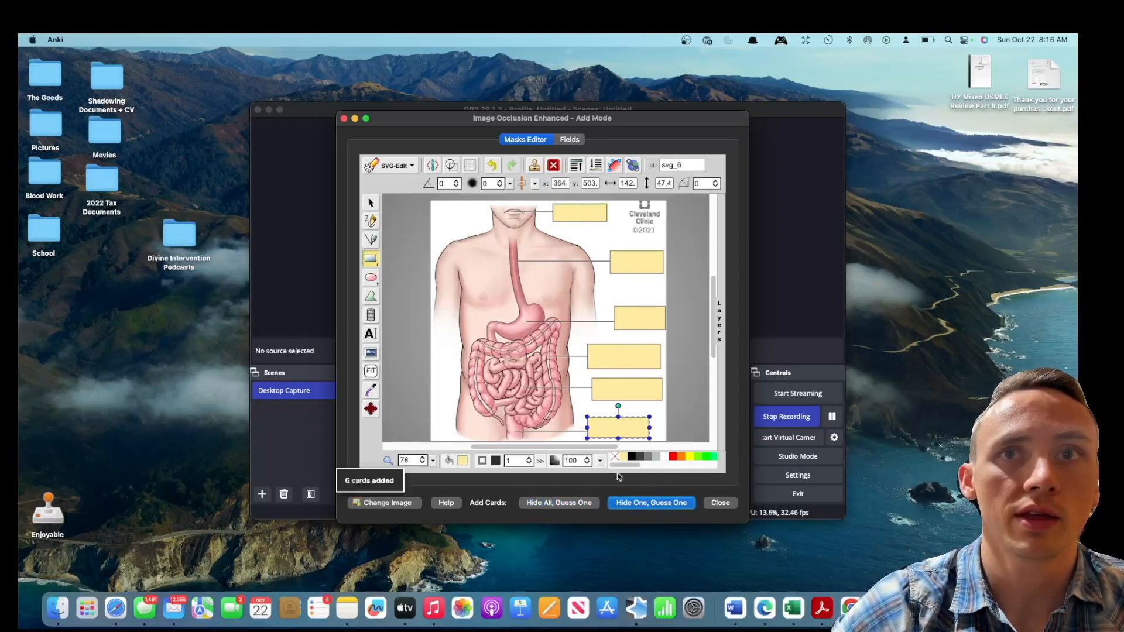
# - Group all six label masks, add them as a Hide All, Guess One card and close the masks editor
pyautogui.click(426, 260)
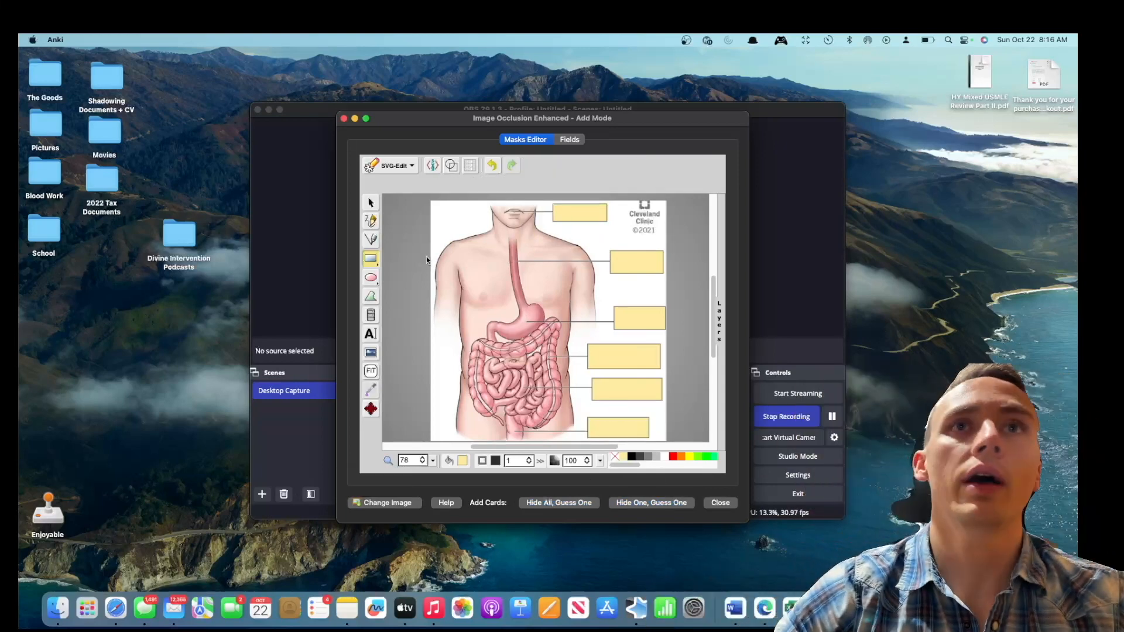
pyautogui.click(371, 204)
pyautogui.moveTo(532, 210); pyautogui.dragTo(617, 436)
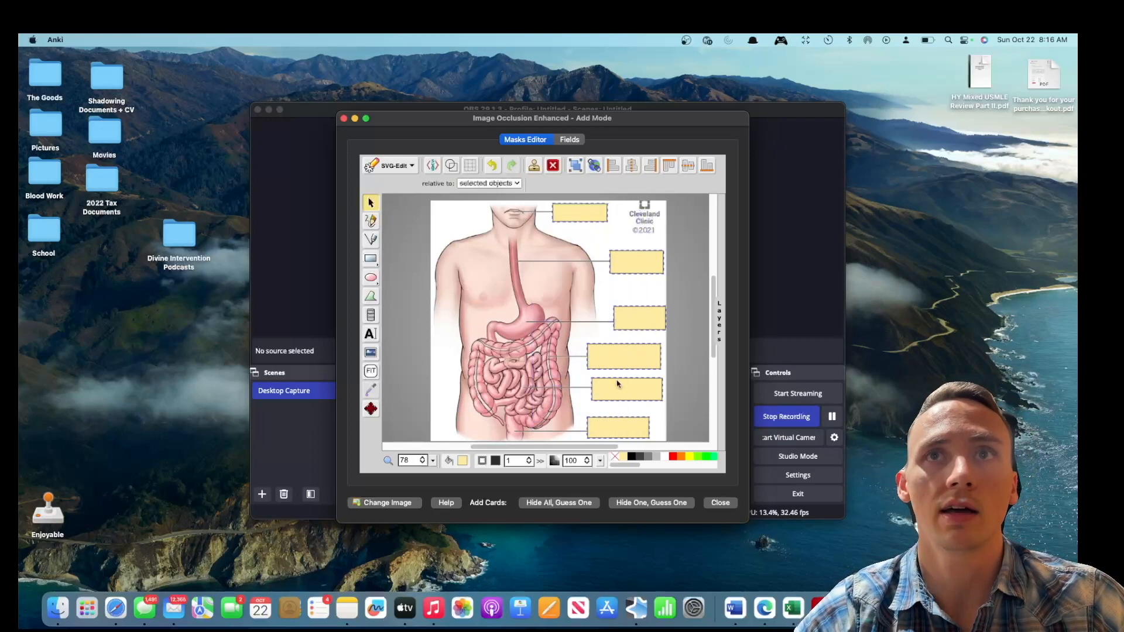
pyautogui.click(576, 166)
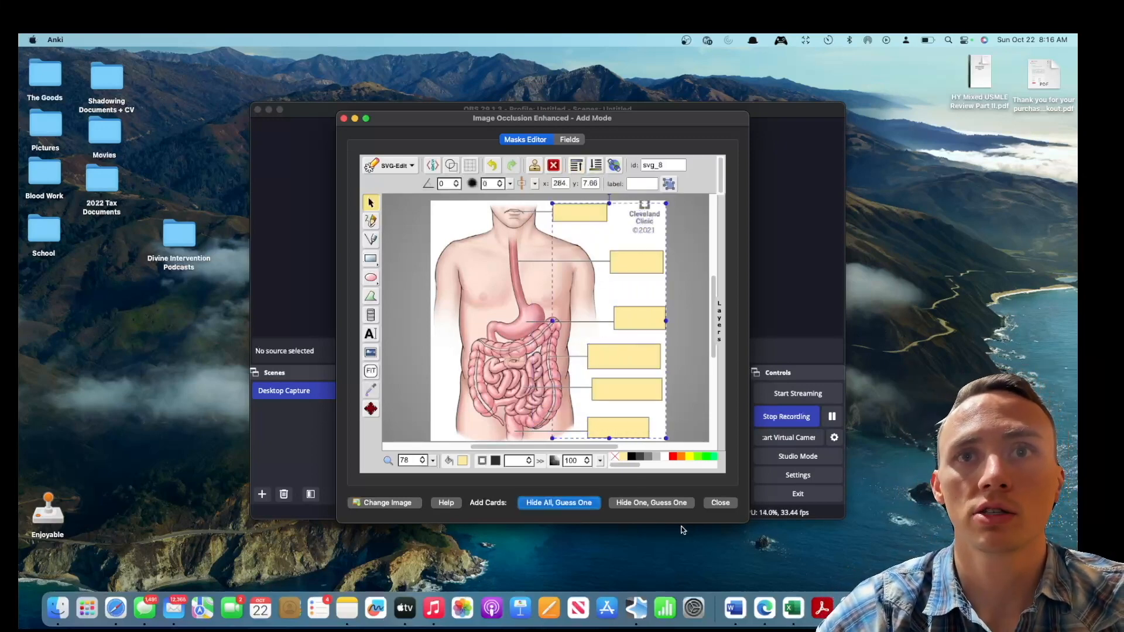
pyautogui.click(720, 503)
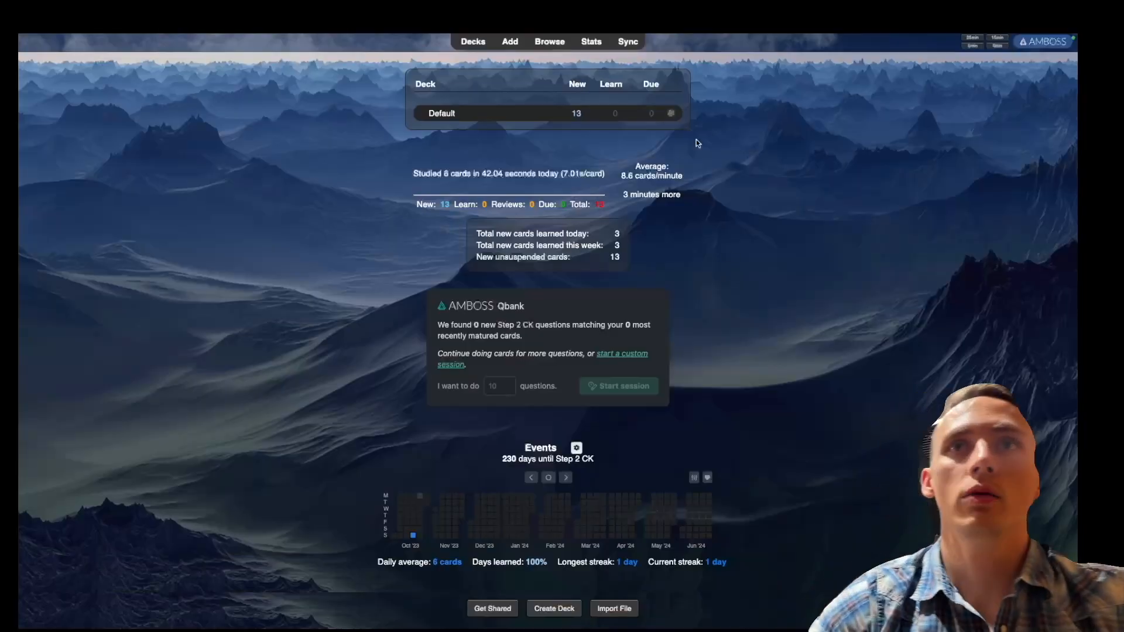
# - Study the Default deck and rate the six Hide All, Guess One cards Good
pyautogui.click(441, 114)
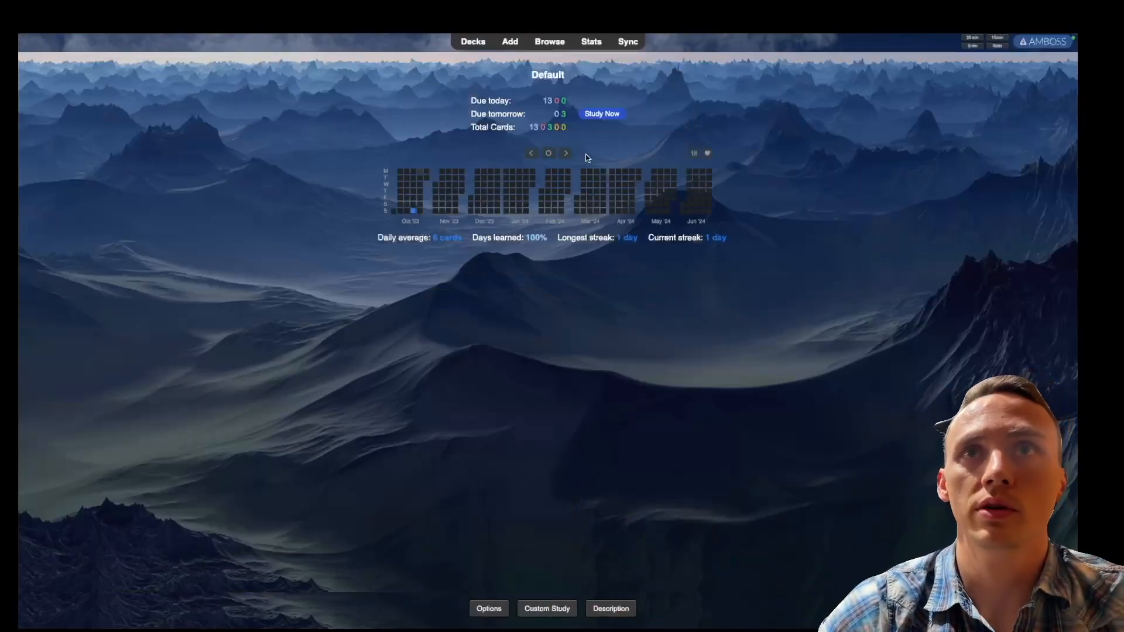
pyautogui.click(597, 111)
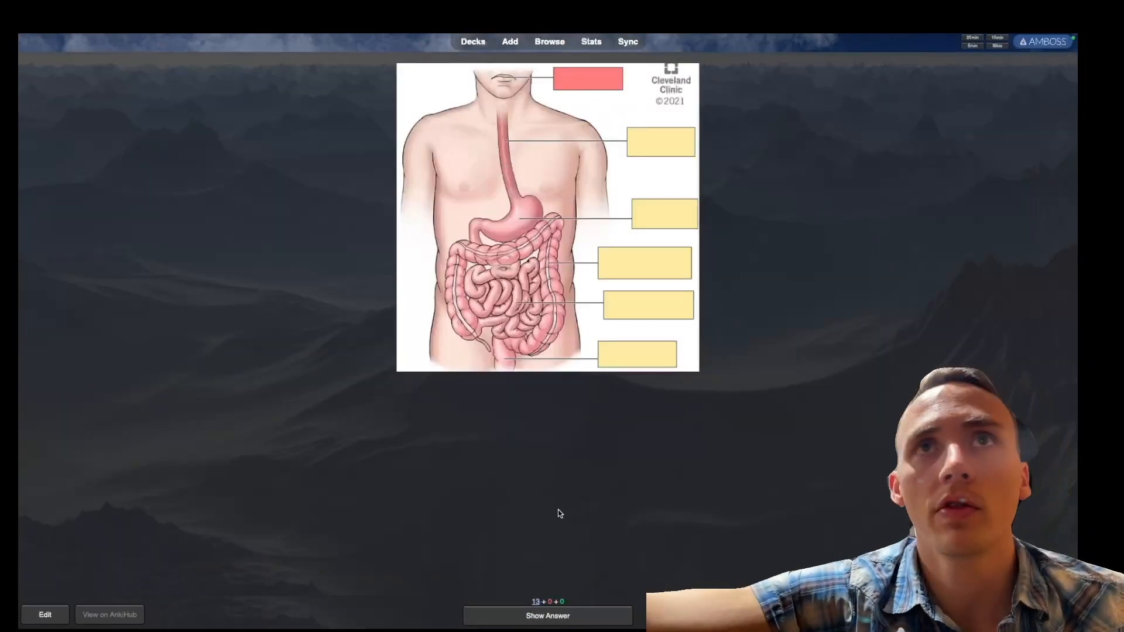
pyautogui.press('space')
pyautogui.press('space')
pyautogui.press('space')
pyautogui.press('space')
pyautogui.press('space')
pyautogui.press('space')
pyautogui.press('space')
pyautogui.press('space')
pyautogui.press('space')
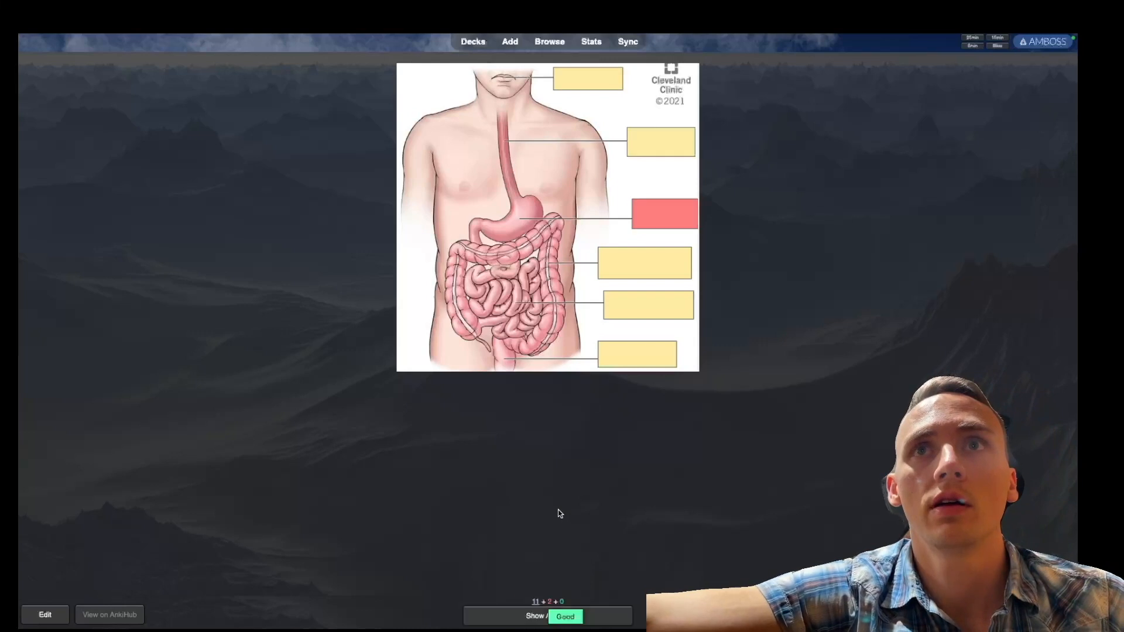
pyautogui.press('space')
pyautogui.press('space')
pyautogui.press('space')
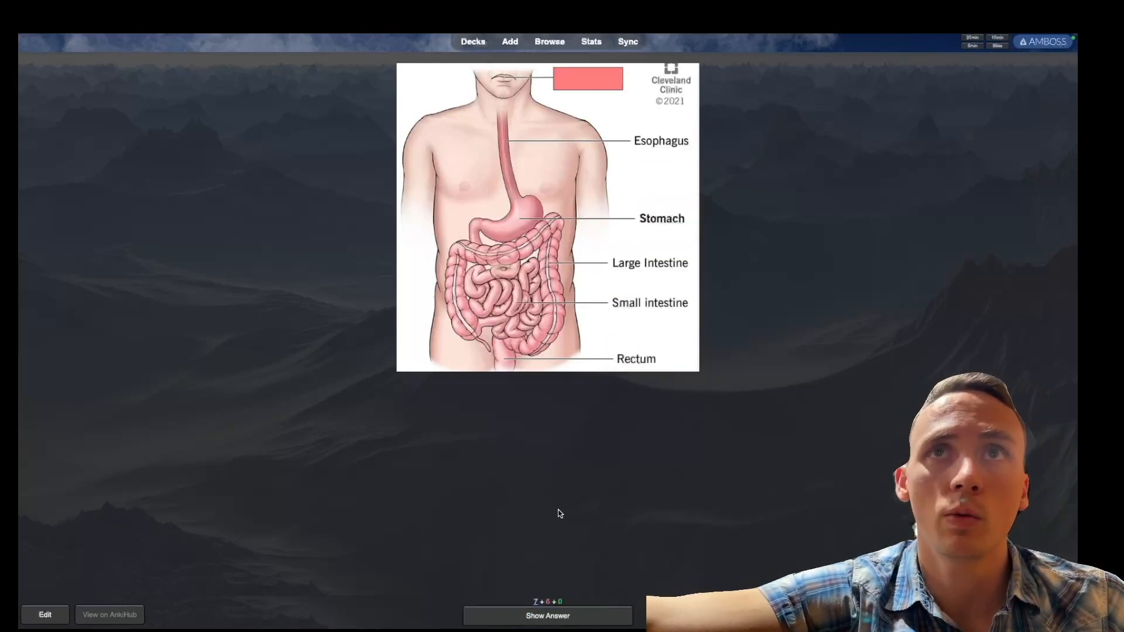
# - Review the Hide One, Guess One cards, rating them Good, and continue to the card with all labels masked
pyautogui.press('space')
pyautogui.press('space')
pyautogui.press('space')
pyautogui.press('space')
pyautogui.press('space')
pyautogui.press('space')
pyautogui.press('space')
pyautogui.press('space')
pyautogui.press('space')
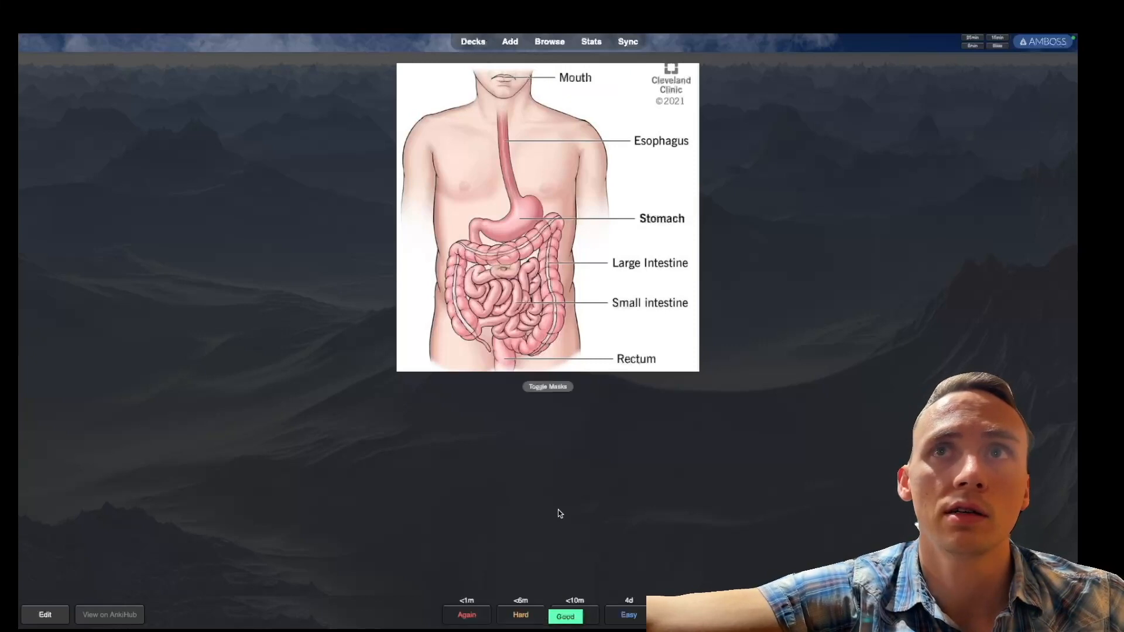
pyautogui.press('space')
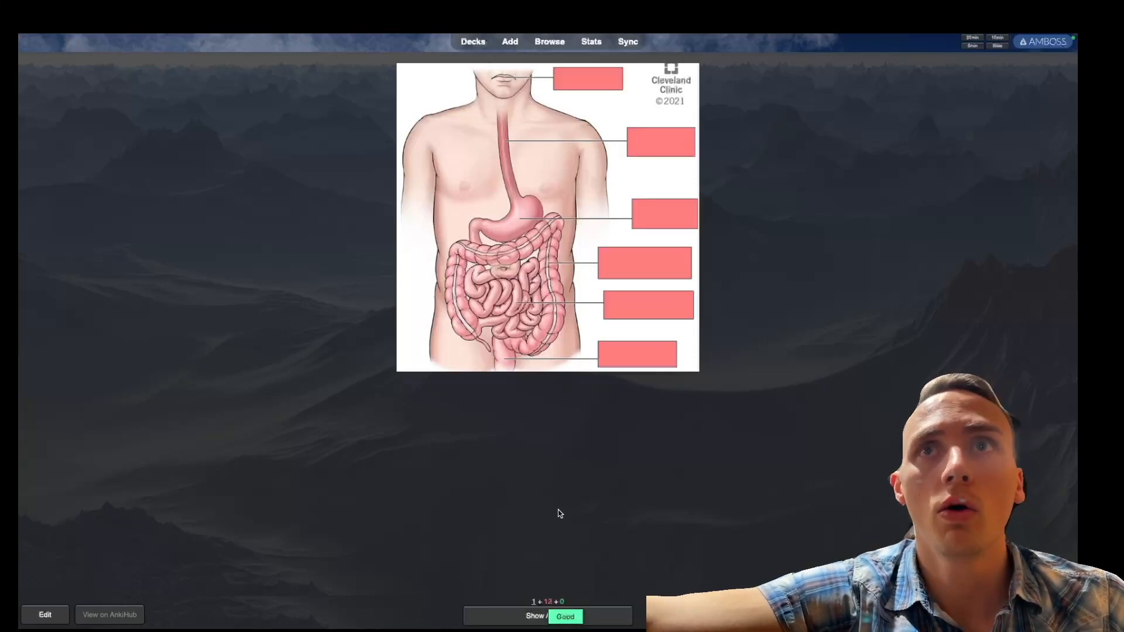
pyautogui.press('space')
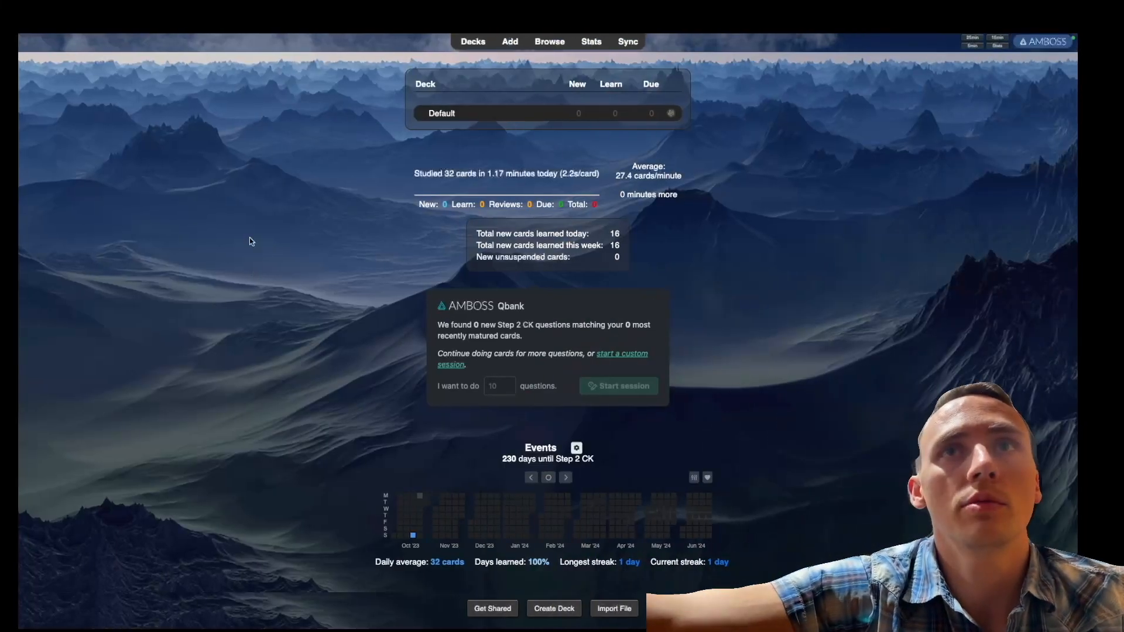
# - Filter the installed add-ons by "imag", select Image Occlusion Enhanced in the list, then close the Add-ons window
pyautogui.click(163, 38)
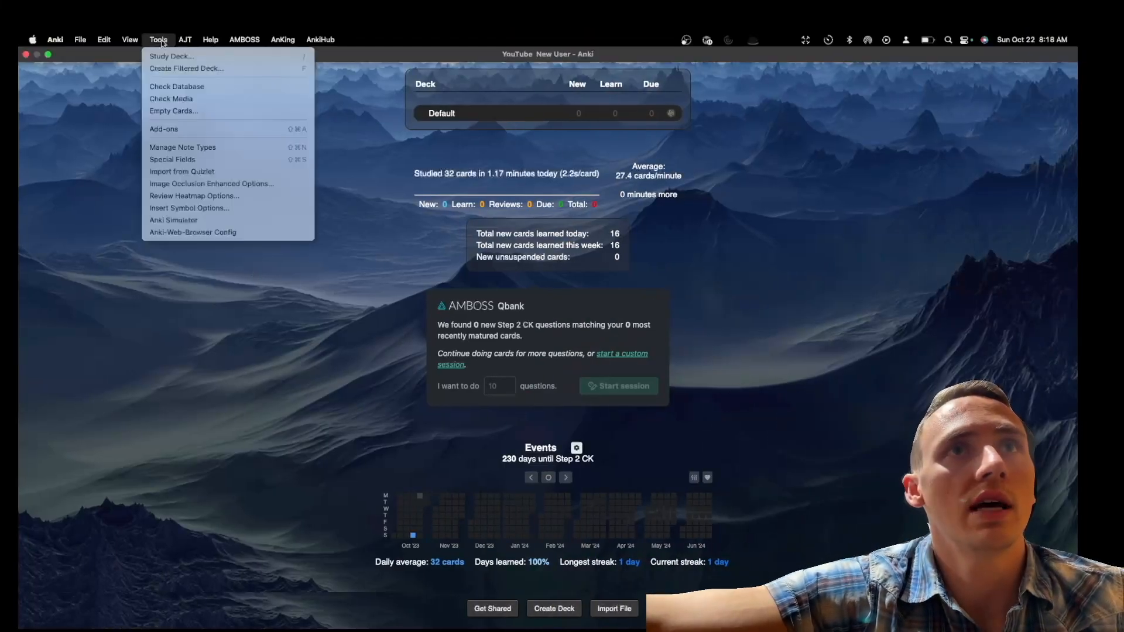
pyautogui.click(164, 116)
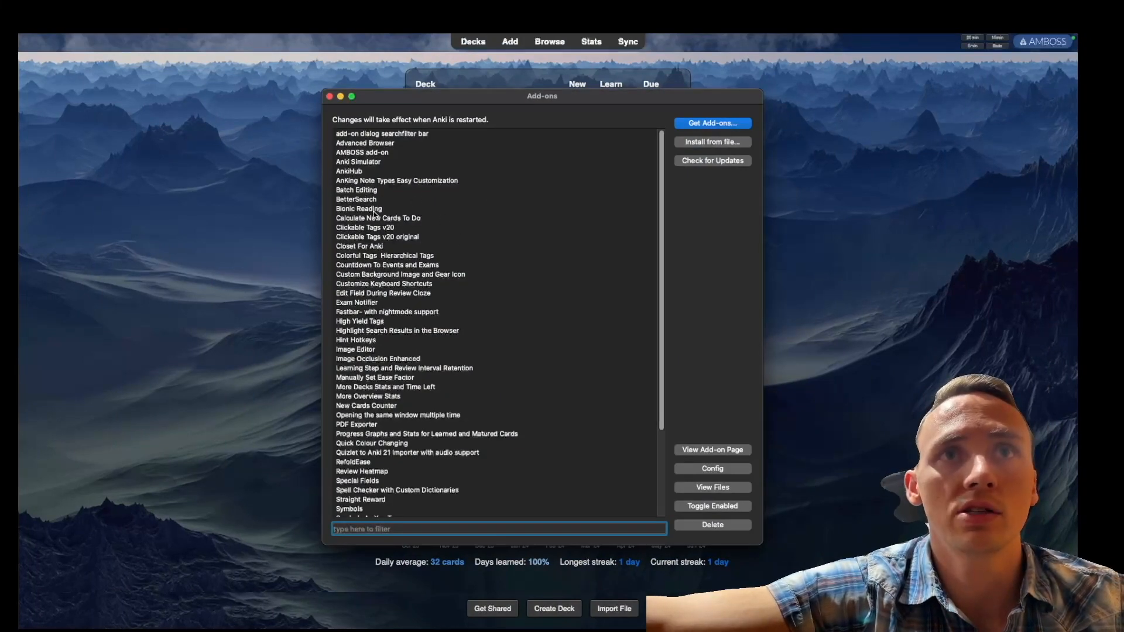
pyautogui.write('imag')
pyautogui.click(387, 153)
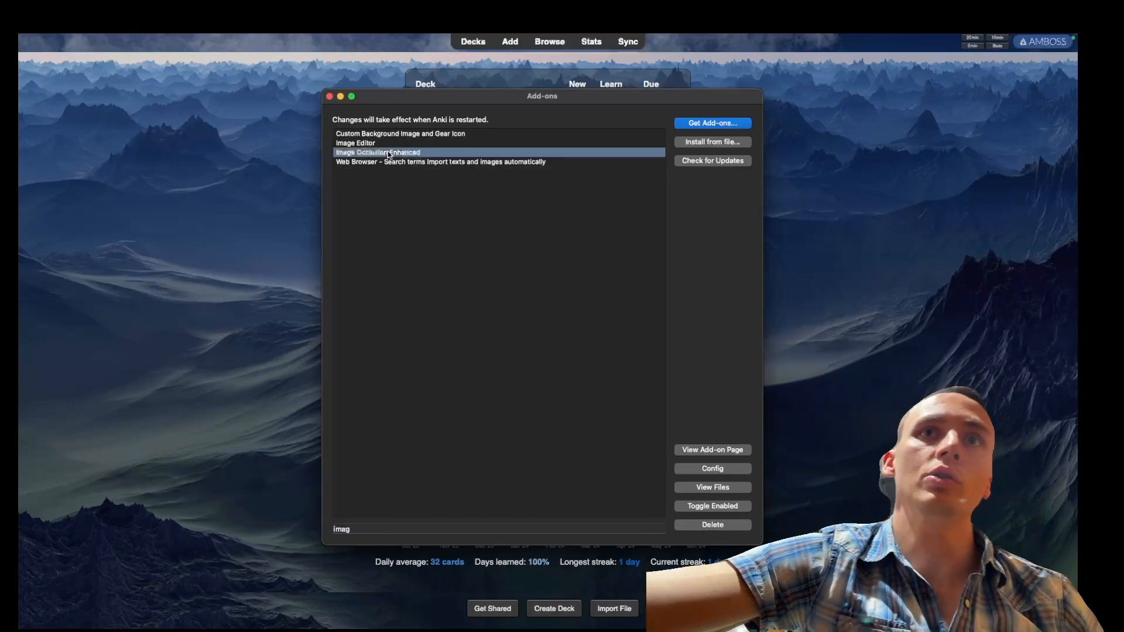
pyautogui.press('Escape')
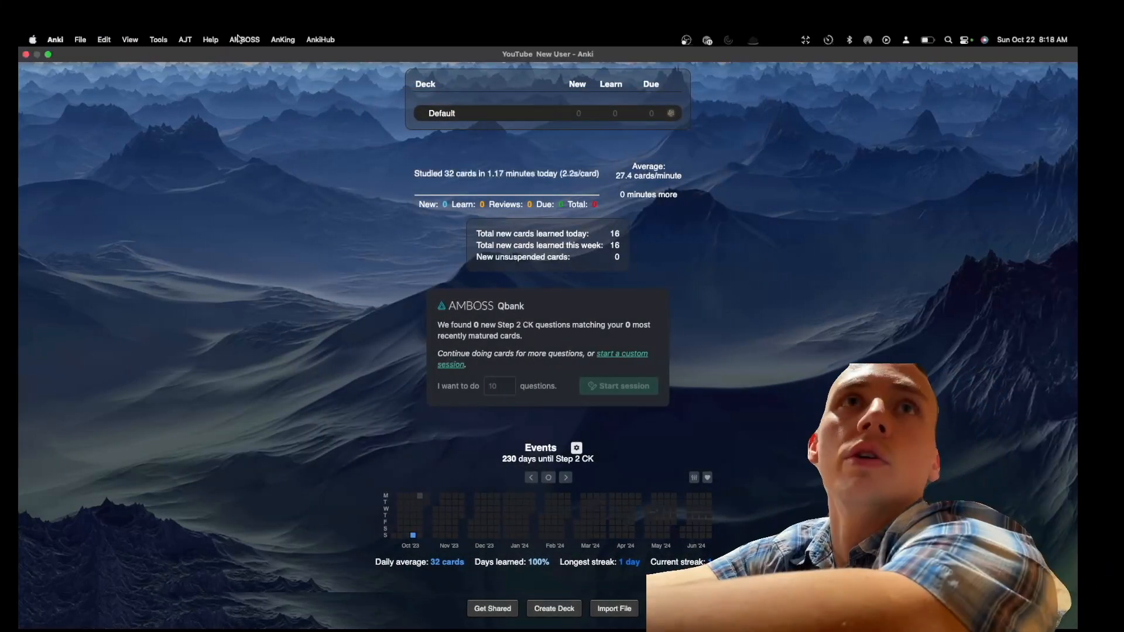
# - Open the dialog for installing an add-on by code, then switch to Safari and exit the slideshow
pyautogui.click(158, 39)
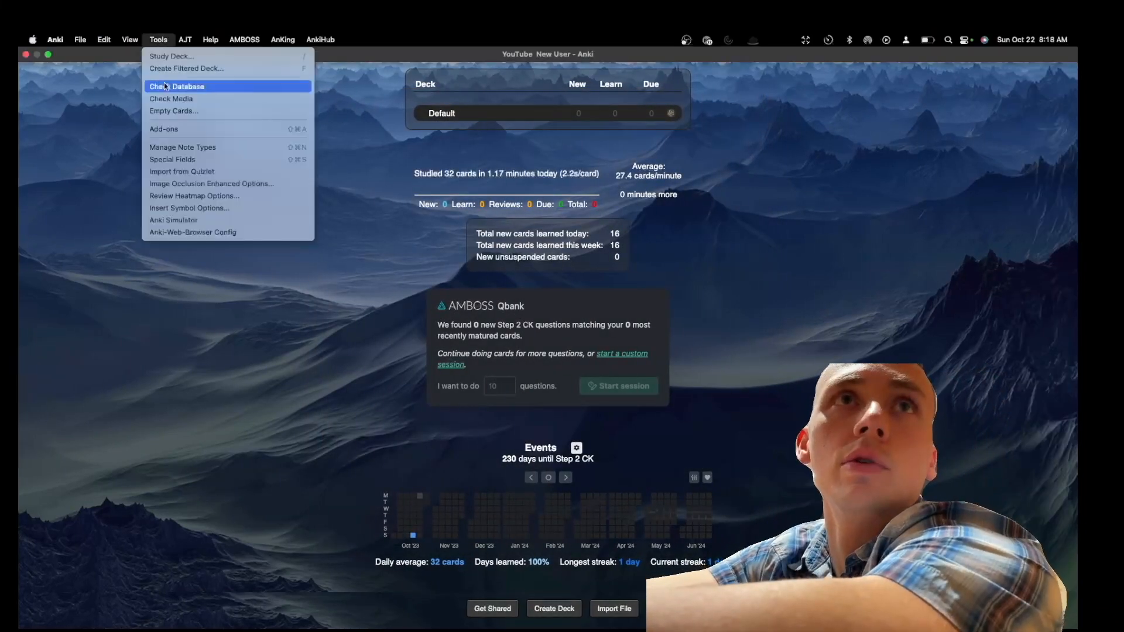
pyautogui.click(166, 127)
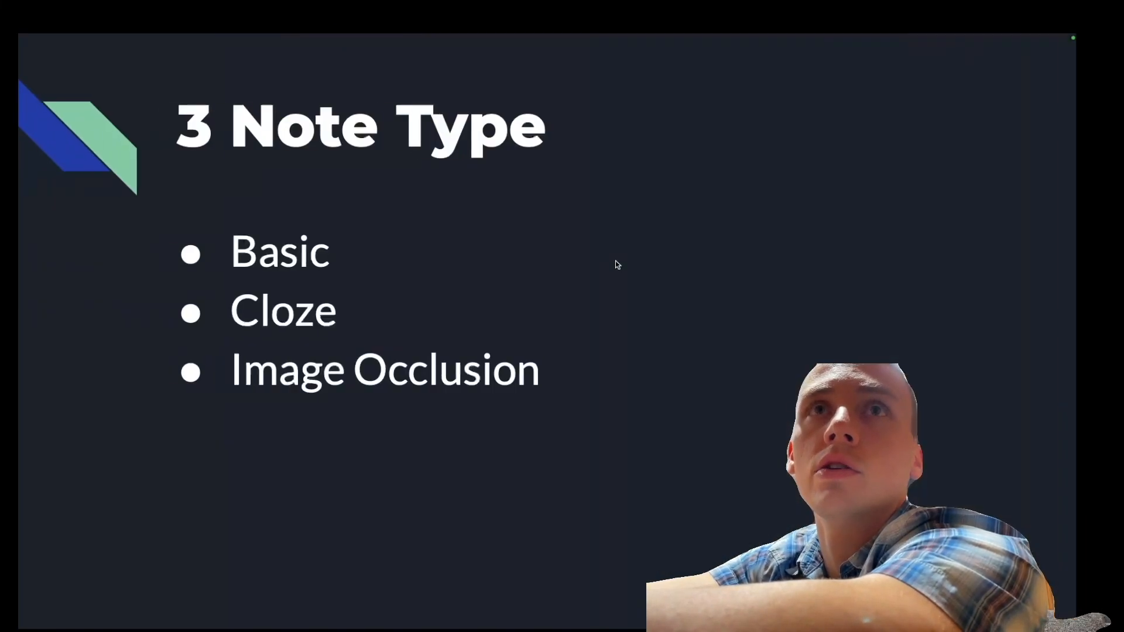
pyautogui.press('Escape')
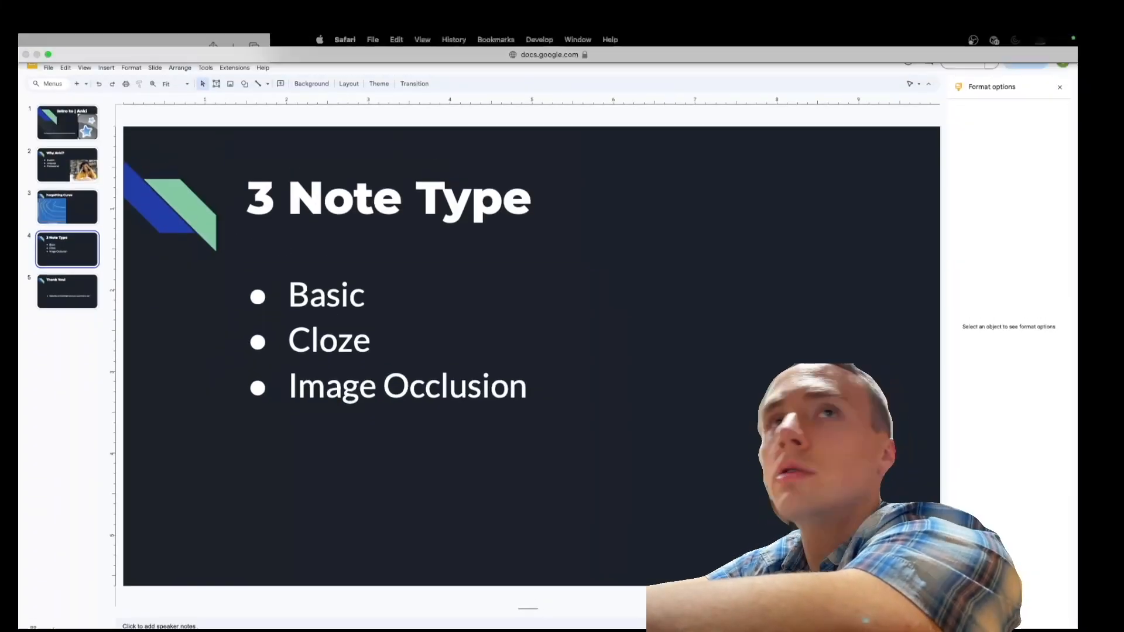
# - Find the Image Occlusion Enhanced page on AnkiWeb through a web search in a new tab and copy its add-on code
pyautogui.click(1041, 47)
pyautogui.write('image occul')
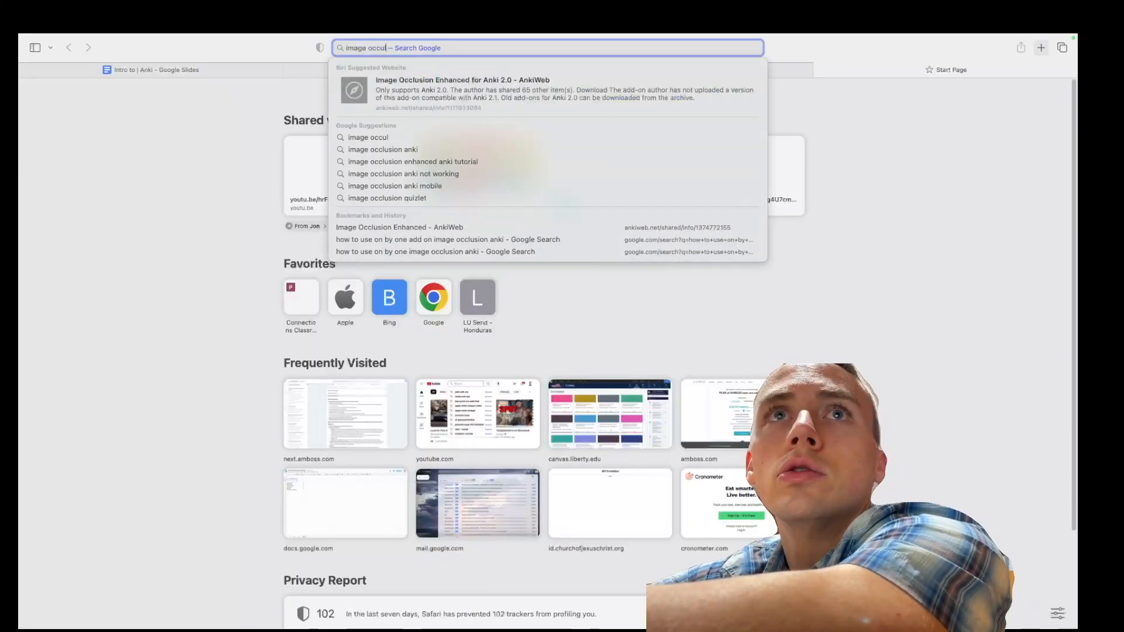
pyautogui.write('ison enhanced anki')
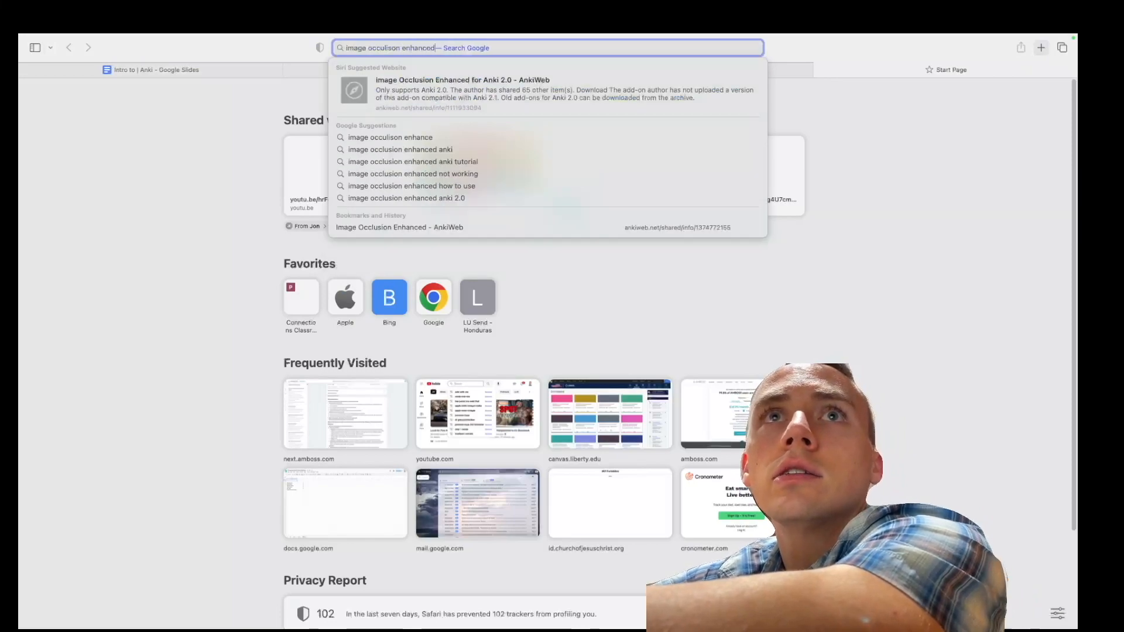
pyautogui.press('Return')
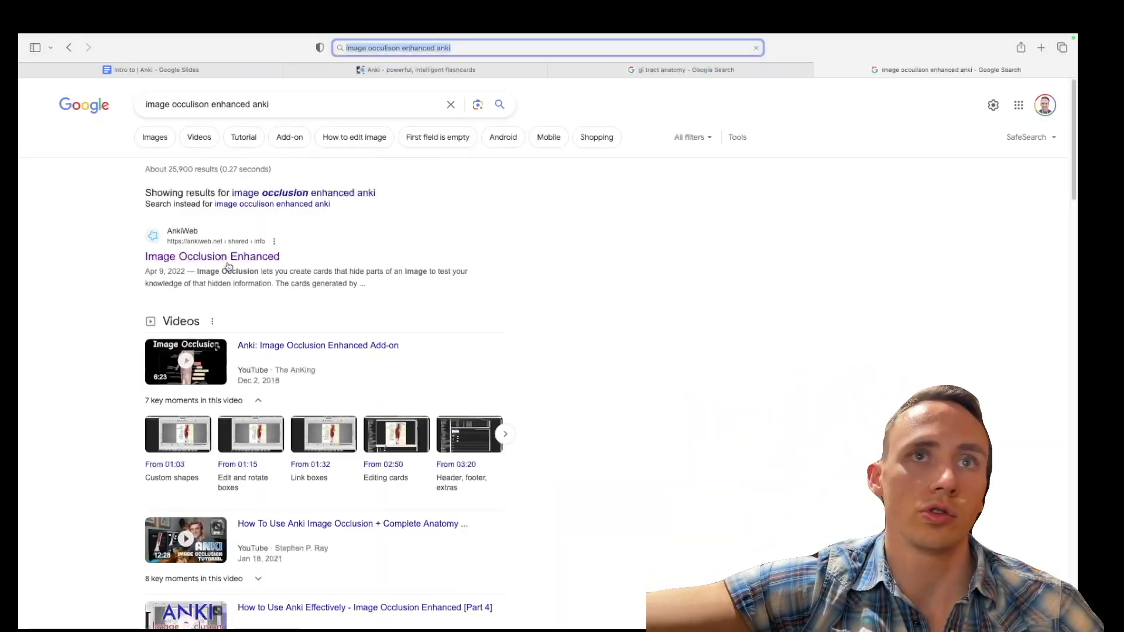
pyautogui.click(234, 261)
pyautogui.scroll(-20, 392, 286)
pyautogui.scroll(4, 393, 288)
pyautogui.scroll(2, 393, 287)
pyautogui.doubleClick(309, 309)
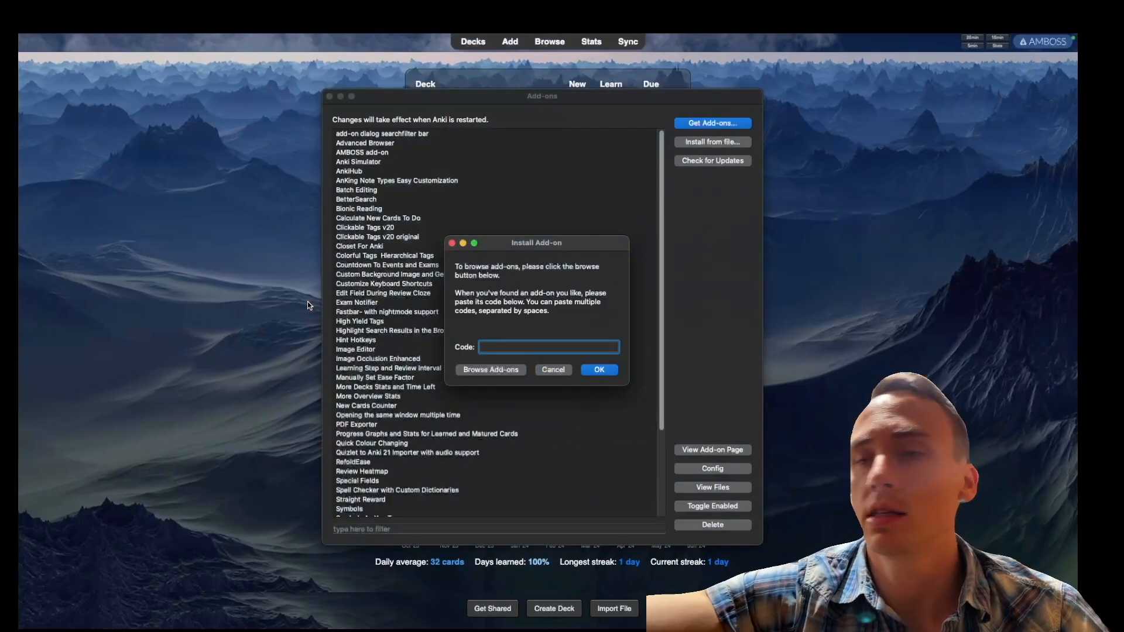
pyautogui.press('super+v')
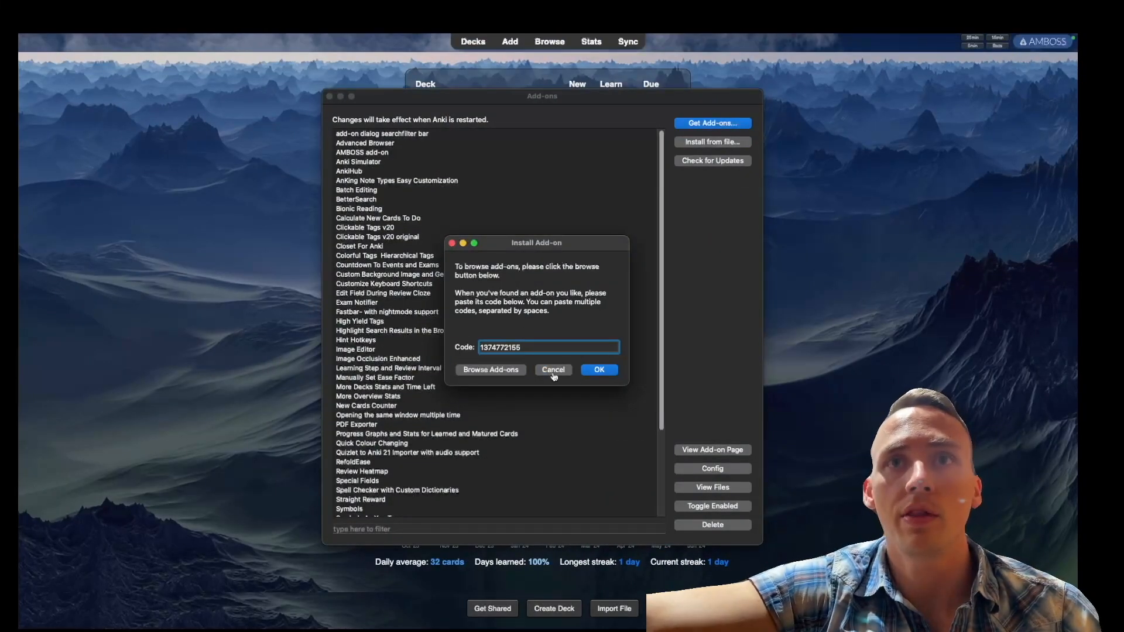
pyautogui.click(553, 371)
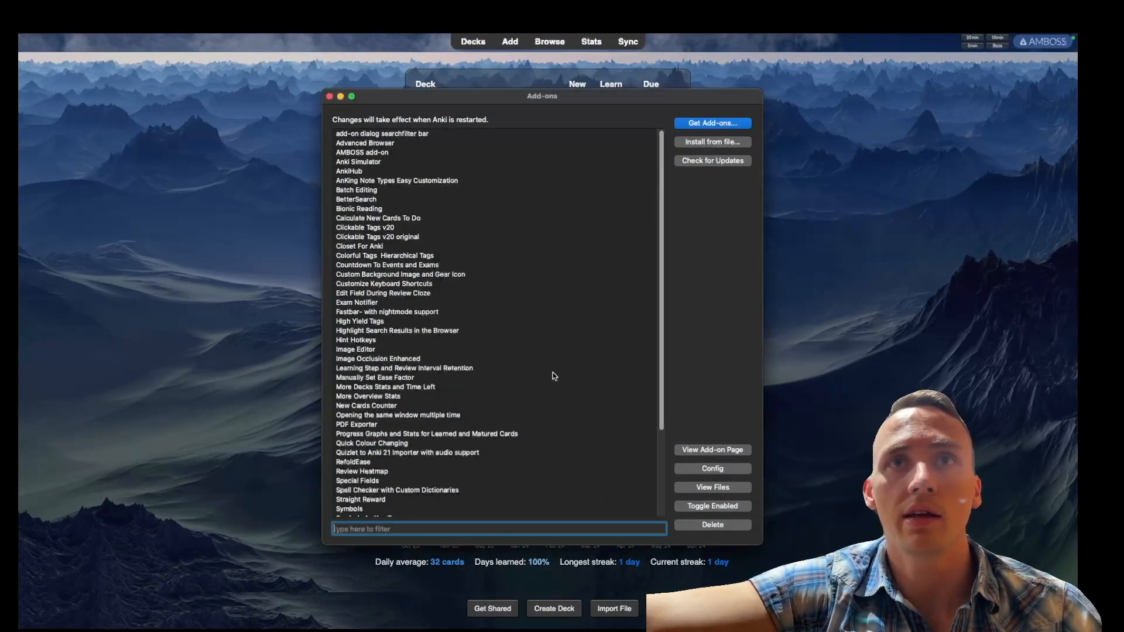
pyautogui.click(329, 96)
# - Switch to the Google Slides presentation in Safari and start the slideshow from the "3 Note Type" slide
pyautogui.press('super+Tab')
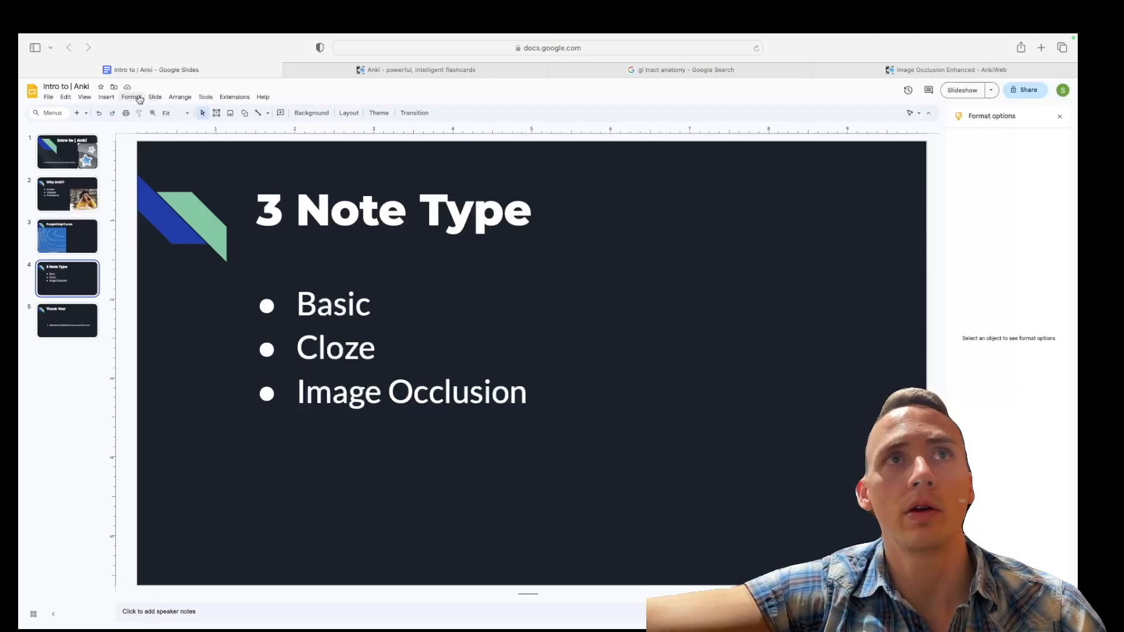
pyautogui.press('super+Return')
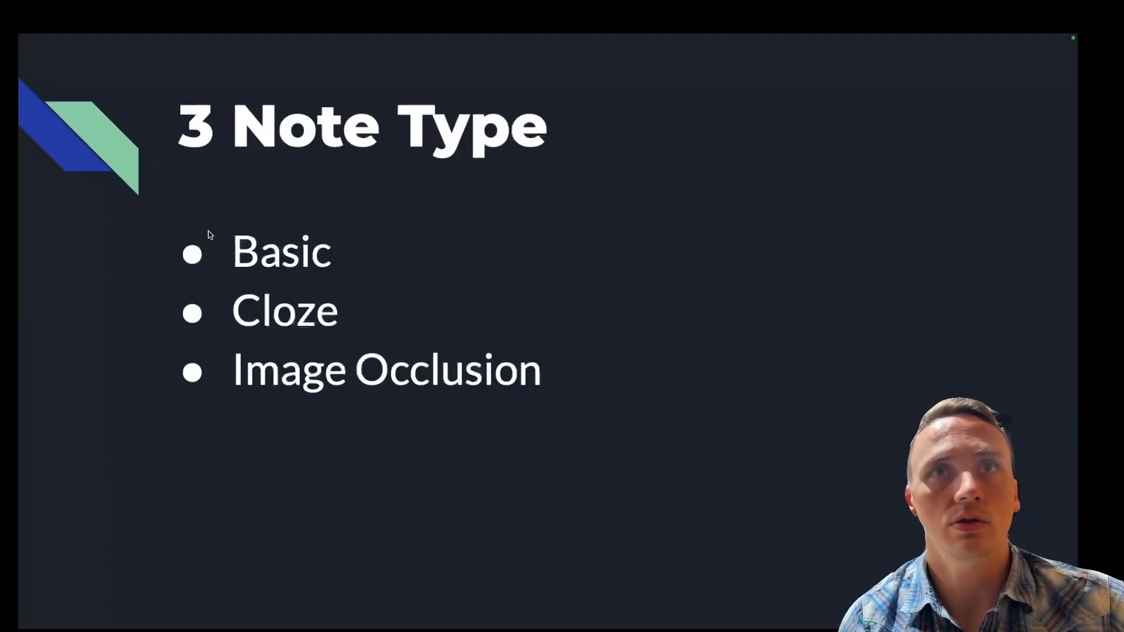